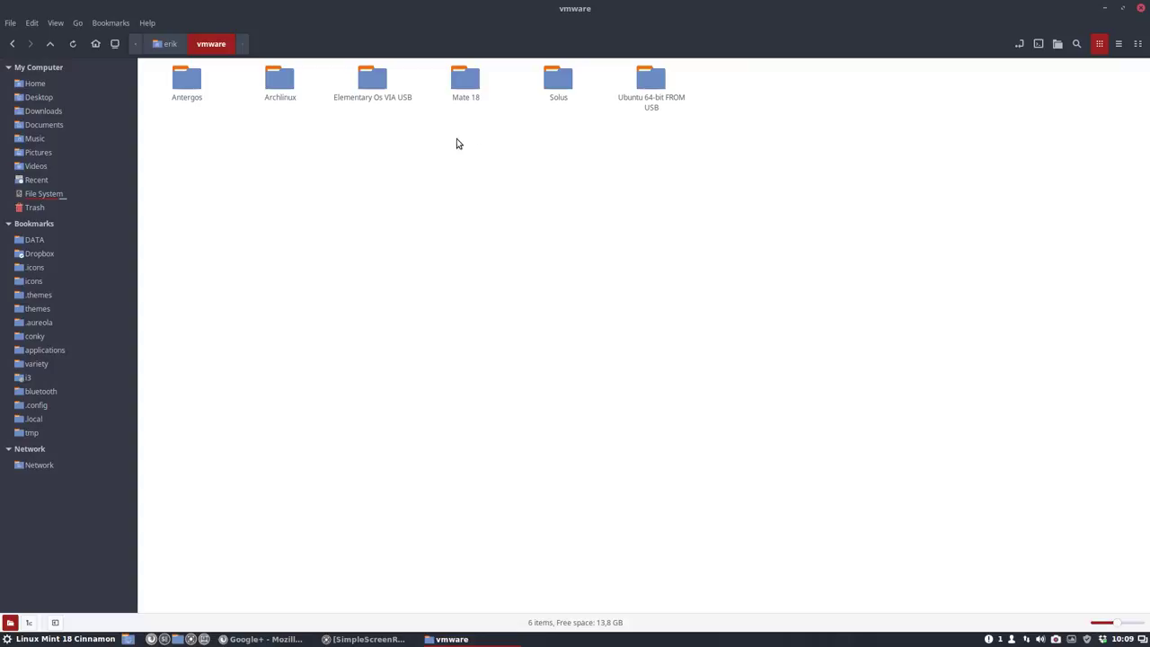
Step: Duplicate the Archlinux folder inside the vmware folder and bring up the copy's progress window
click(281, 101)
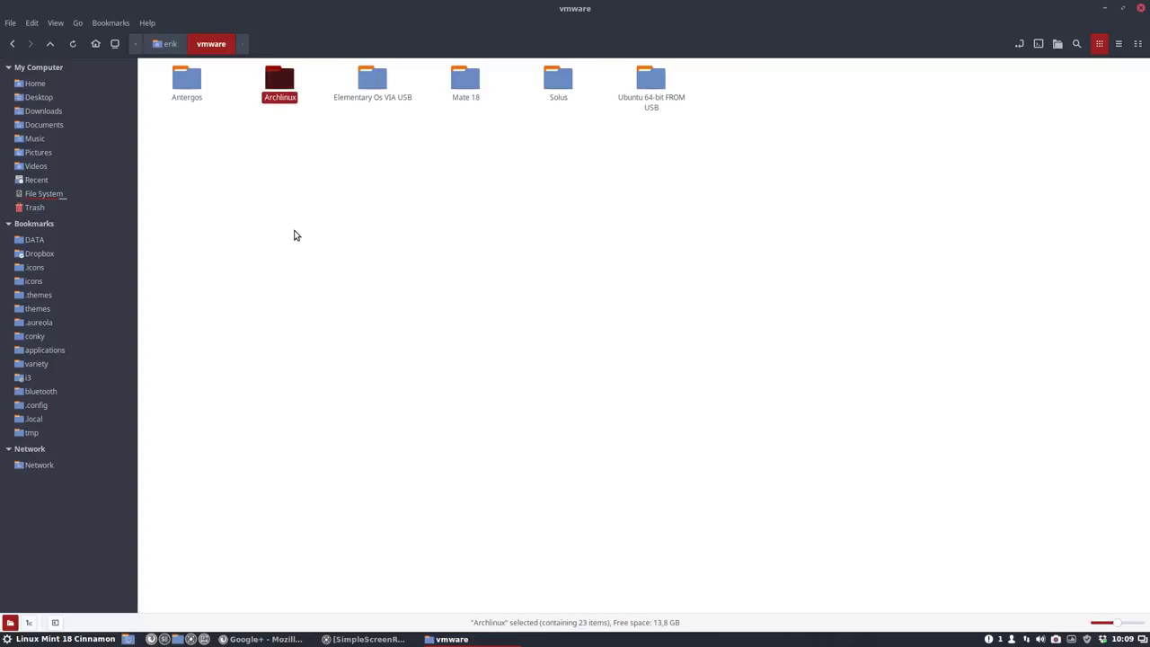
key(ctrl+c)
key(ctrl+v)
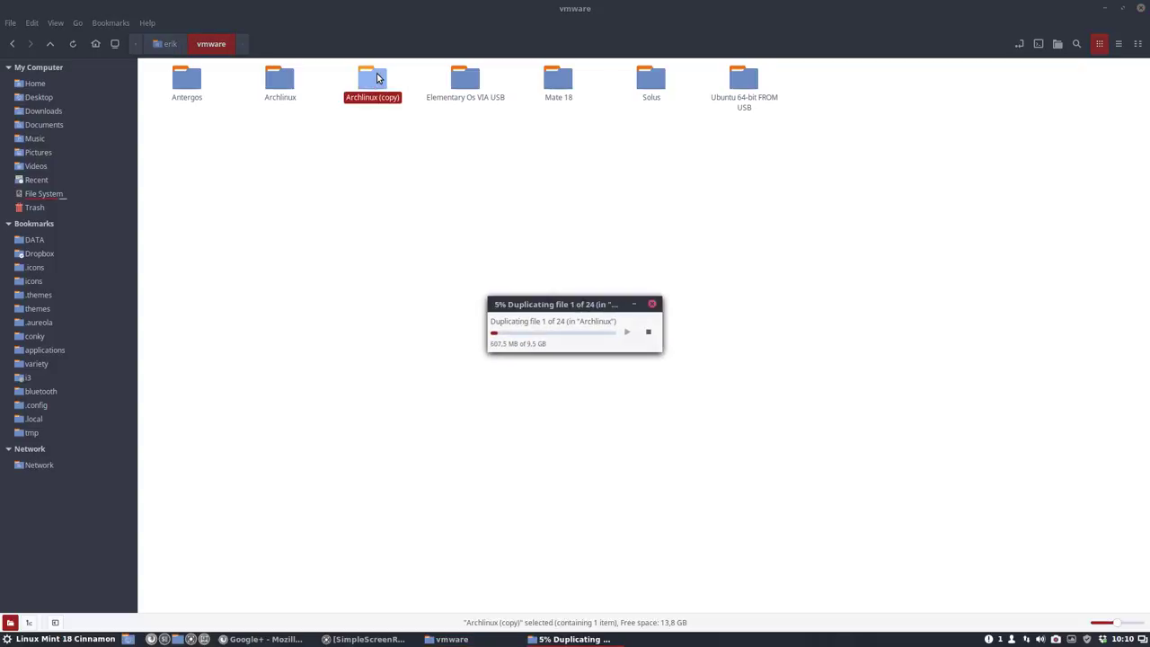
click(398, 159)
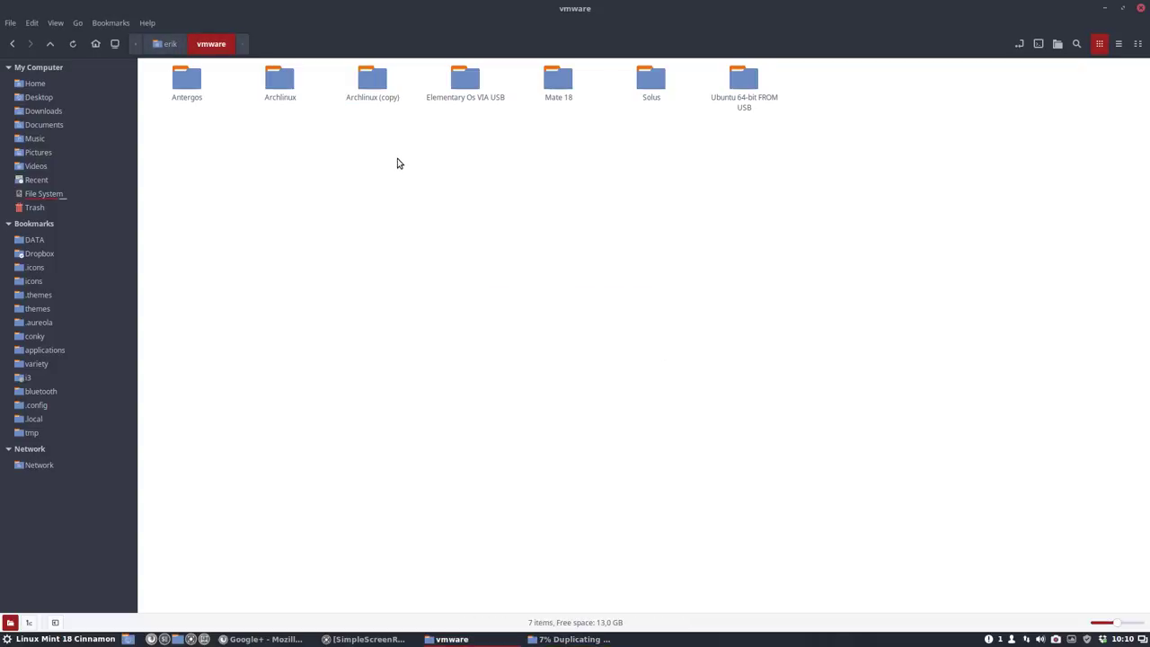
click(570, 638)
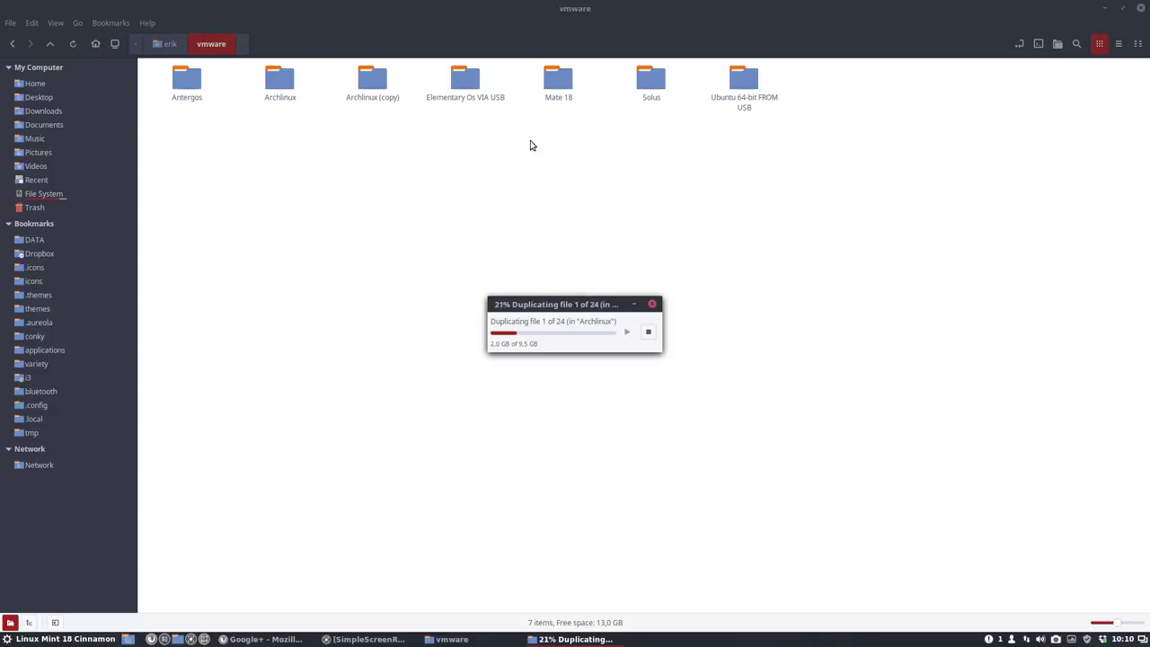
Step: Show the folders as a list and check the sizes of Antergos and Archlinux in their properties
click(1118, 45)
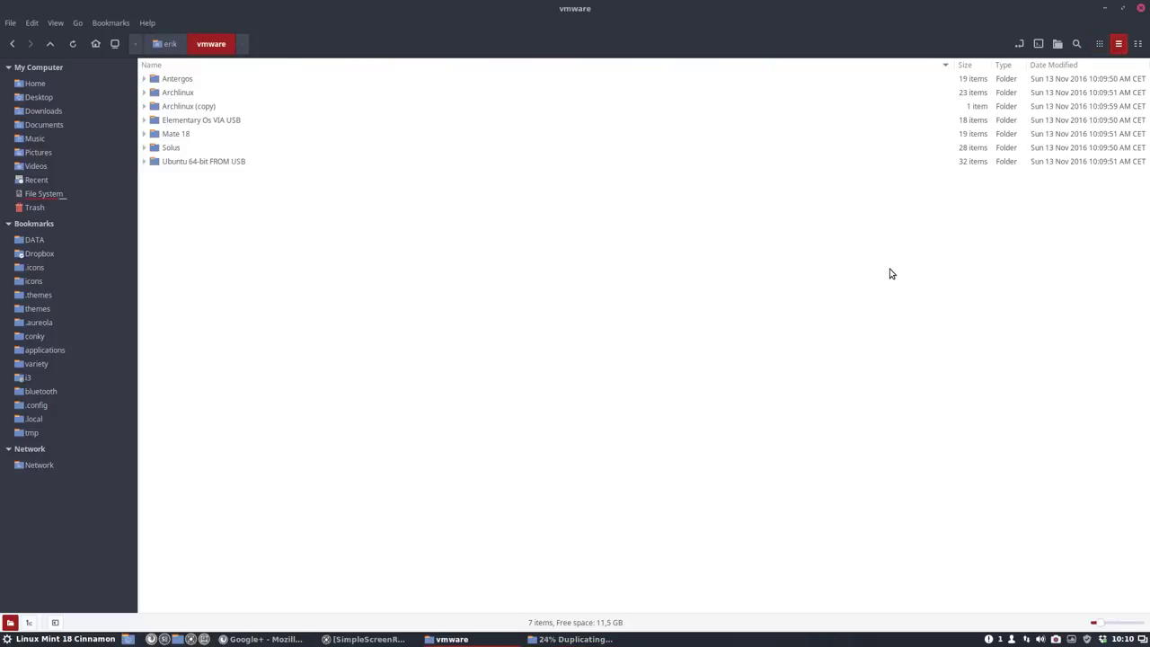
right_click(189, 85)
click(252, 397)
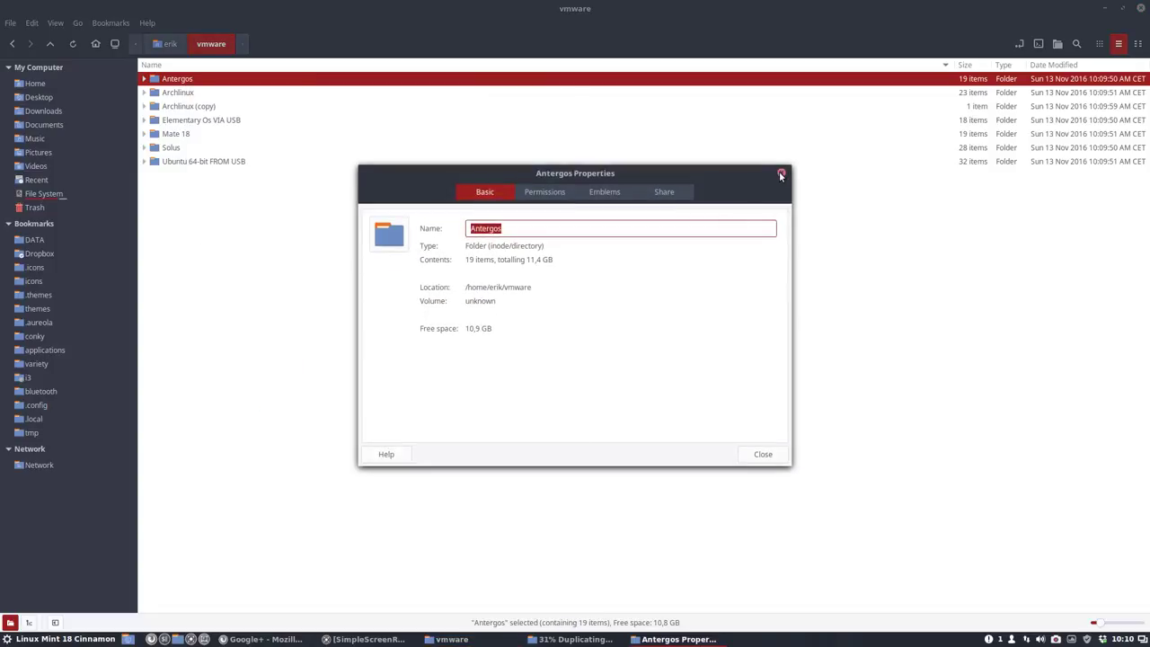
click(780, 174)
right_click(190, 94)
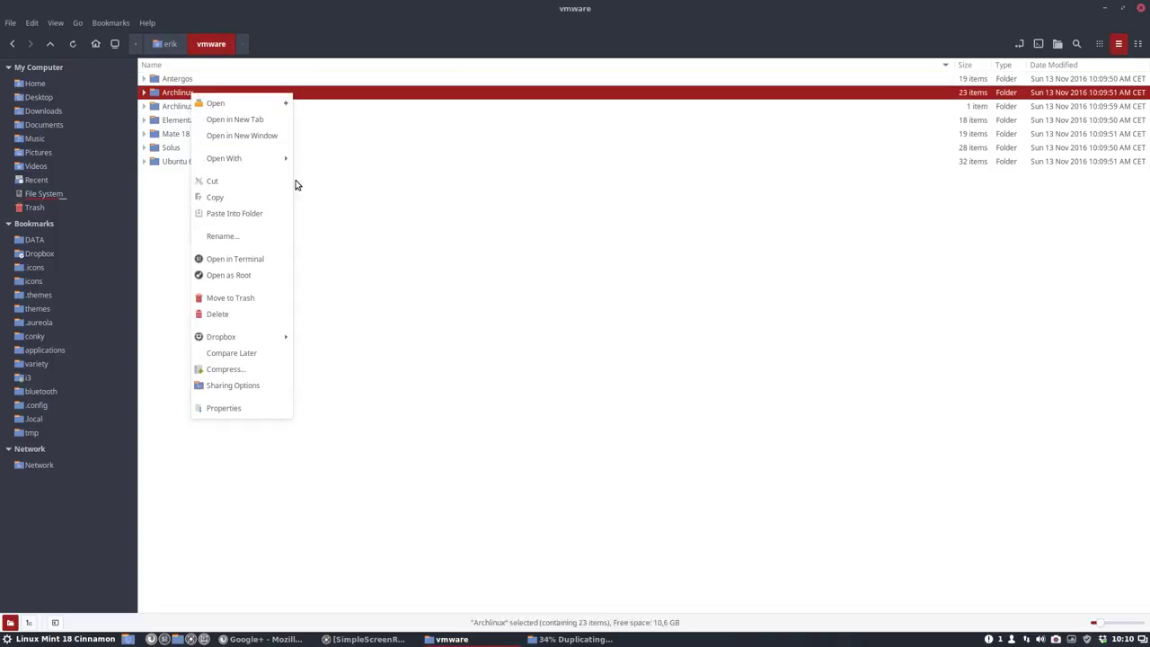
click(279, 407)
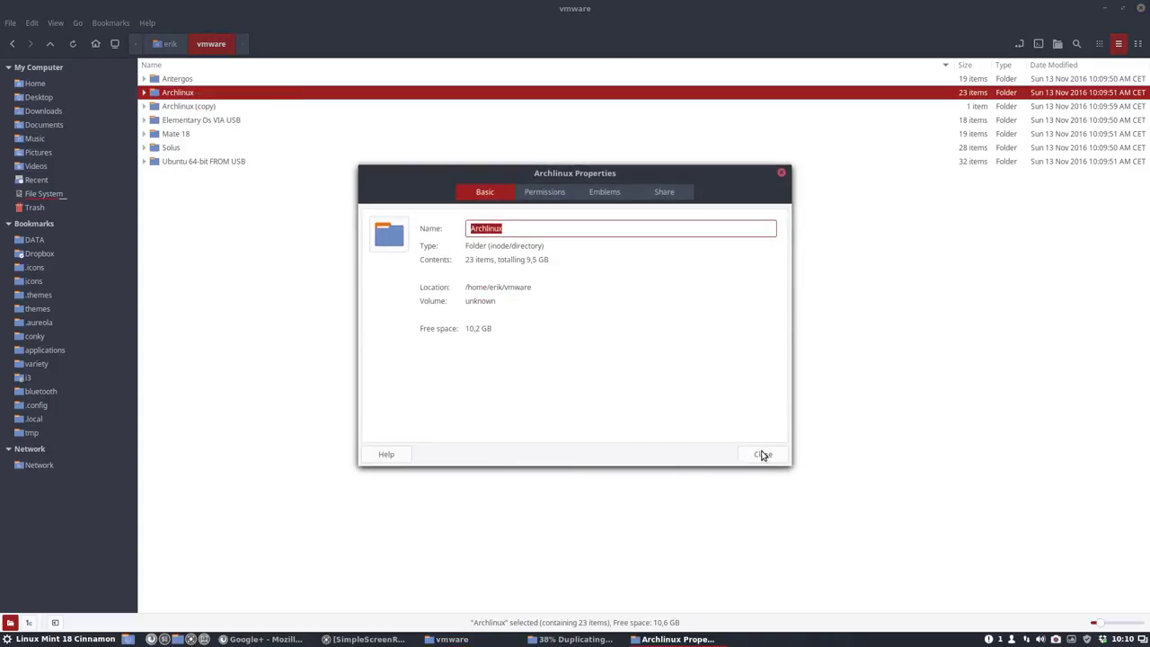
click(763, 454)
Step: Check the total sizes of the Elementary Os VIA USB and Mate 18 folders in their properties
right_click(228, 126)
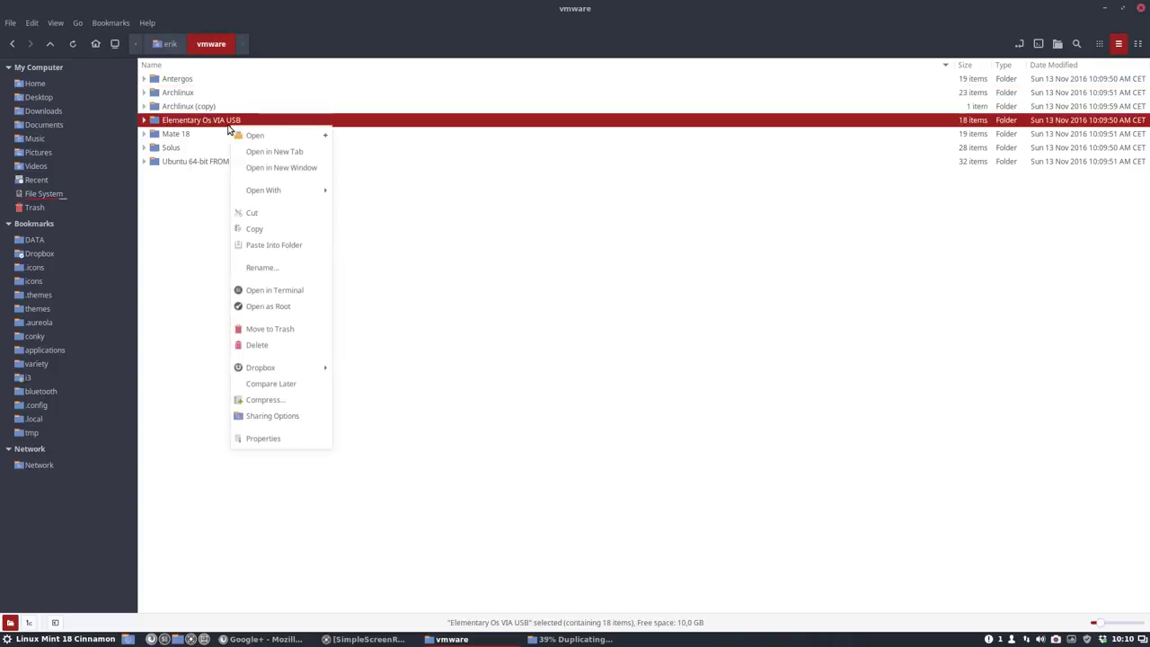
click(278, 431)
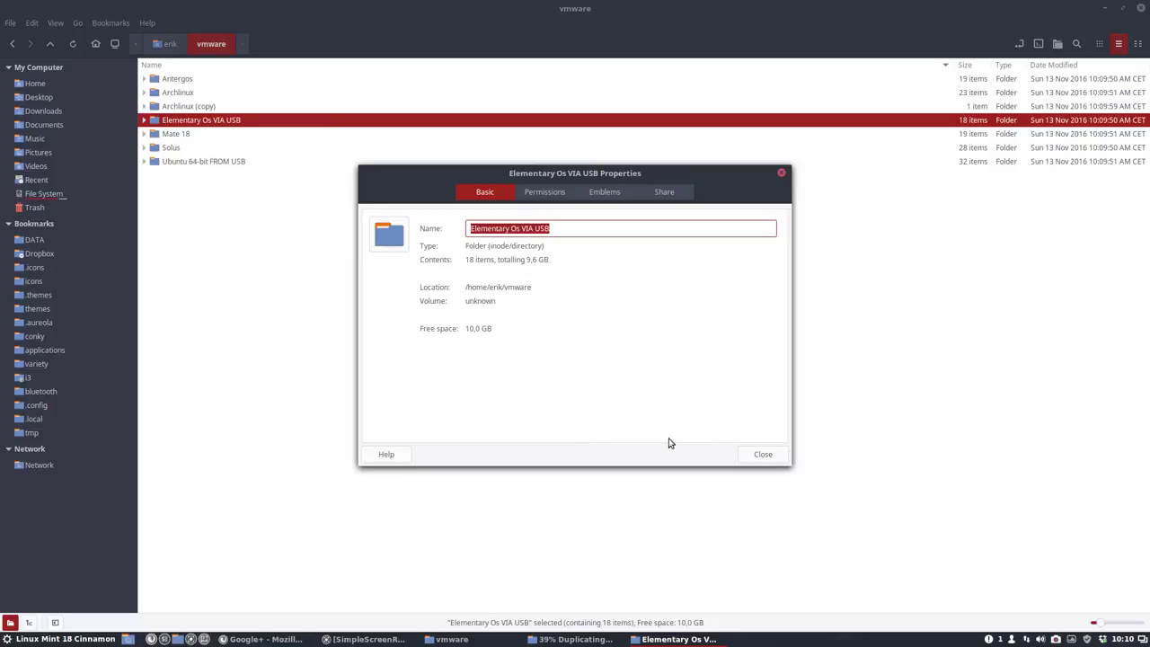
click(754, 454)
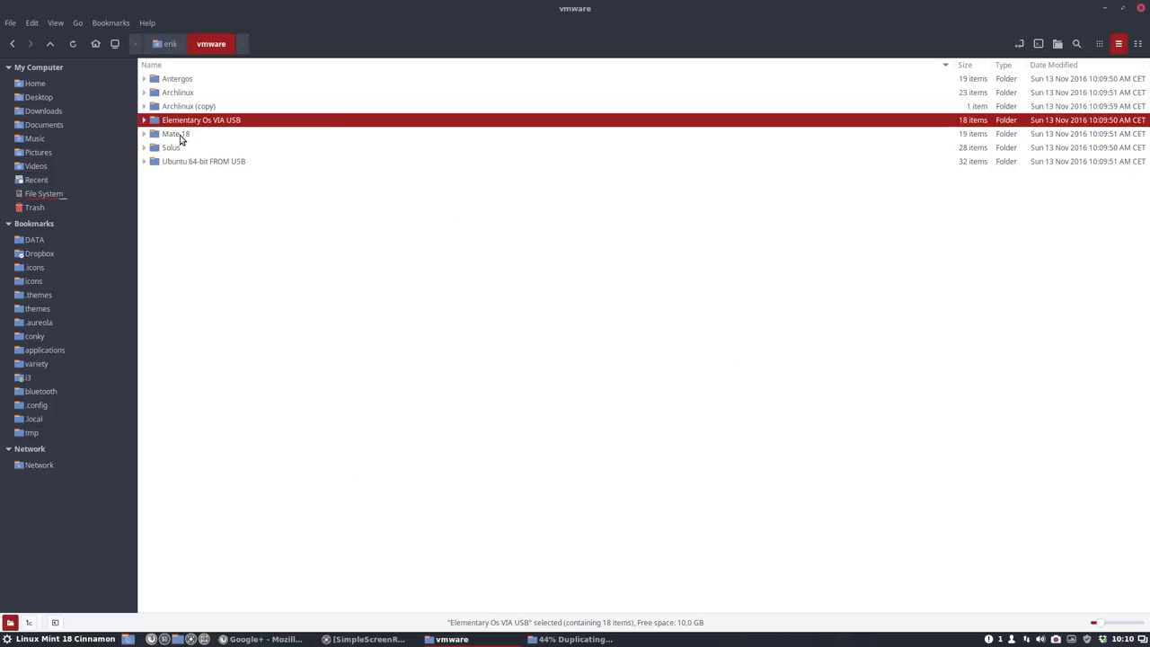
right_click(180, 134)
click(234, 449)
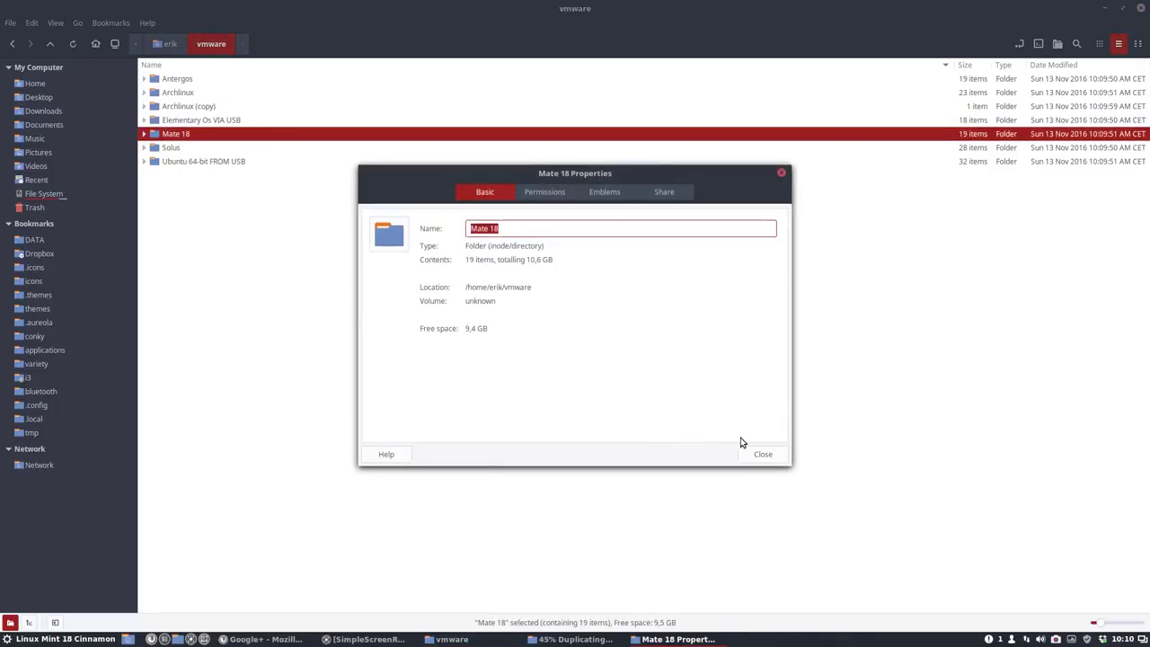
click(762, 453)
Step: Check the total sizes of the Solus and Ubuntu 64-bit FROM USB folders in their properties
right_click(177, 153)
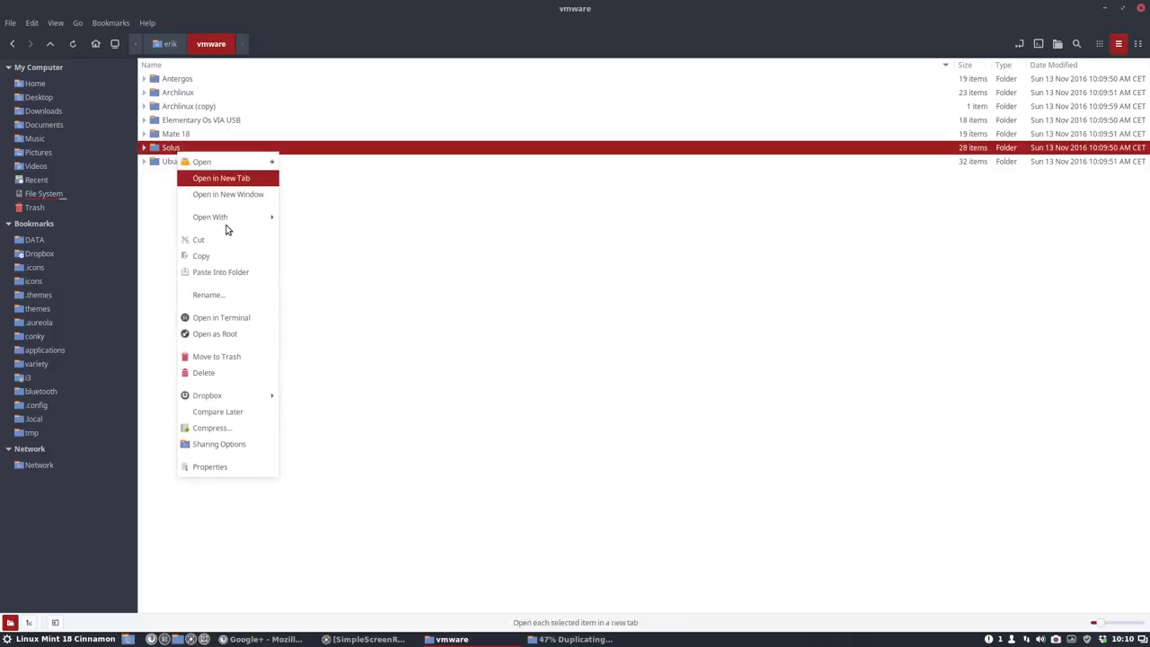
click(229, 466)
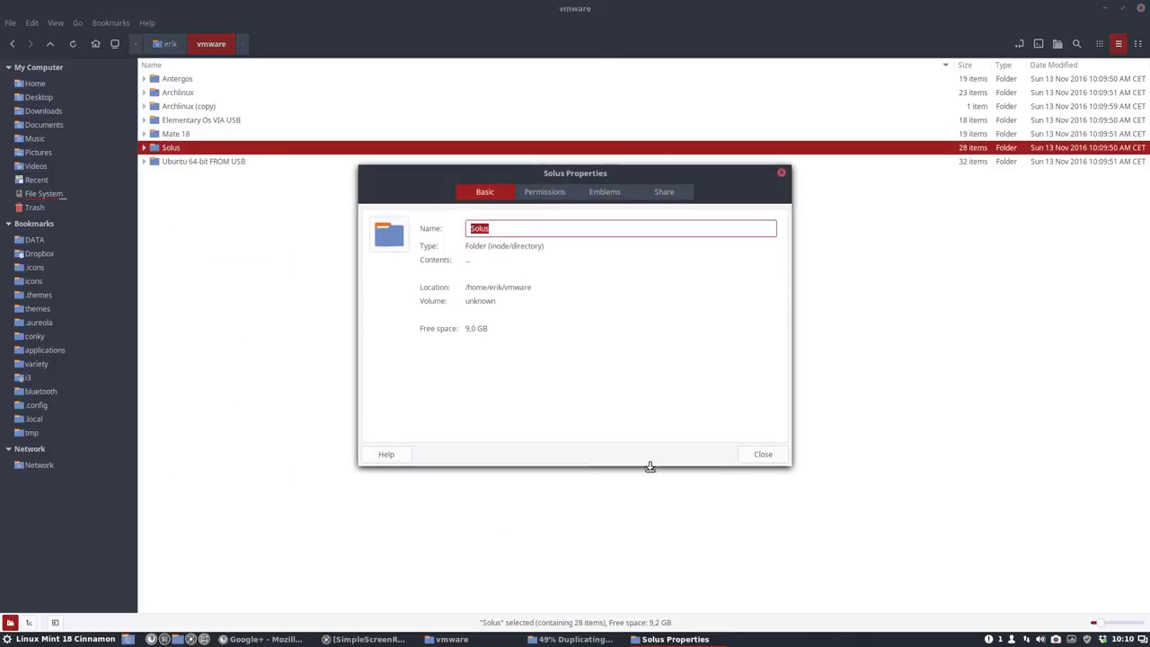
click(768, 456)
right_click(246, 165)
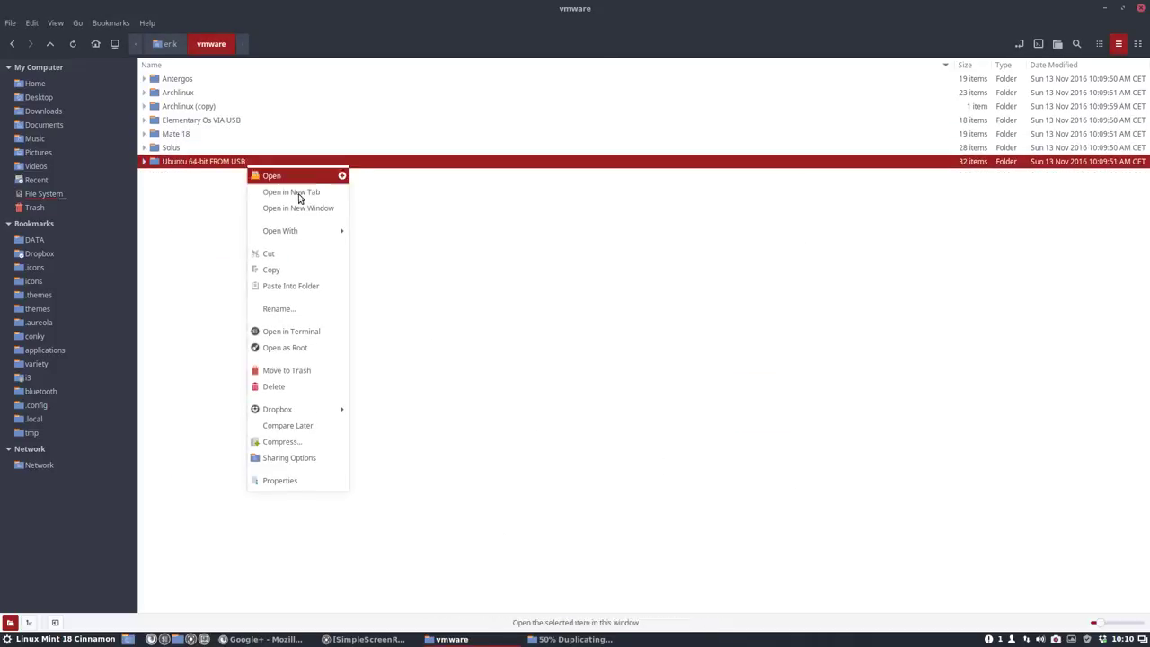
click(319, 482)
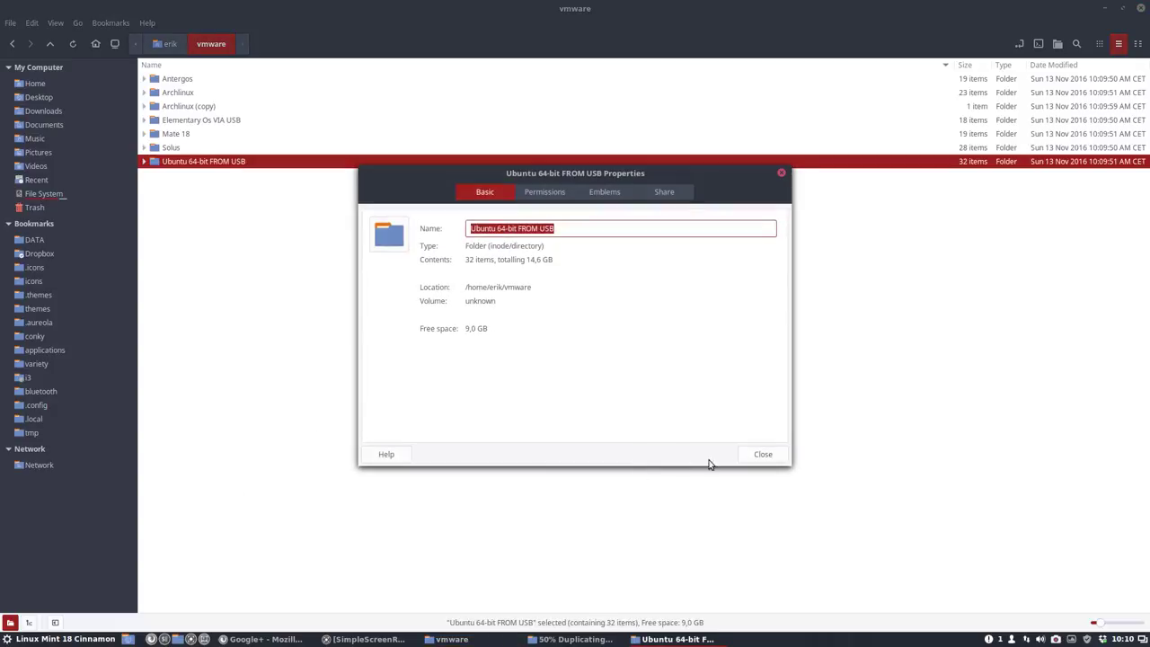
click(781, 174)
click(337, 294)
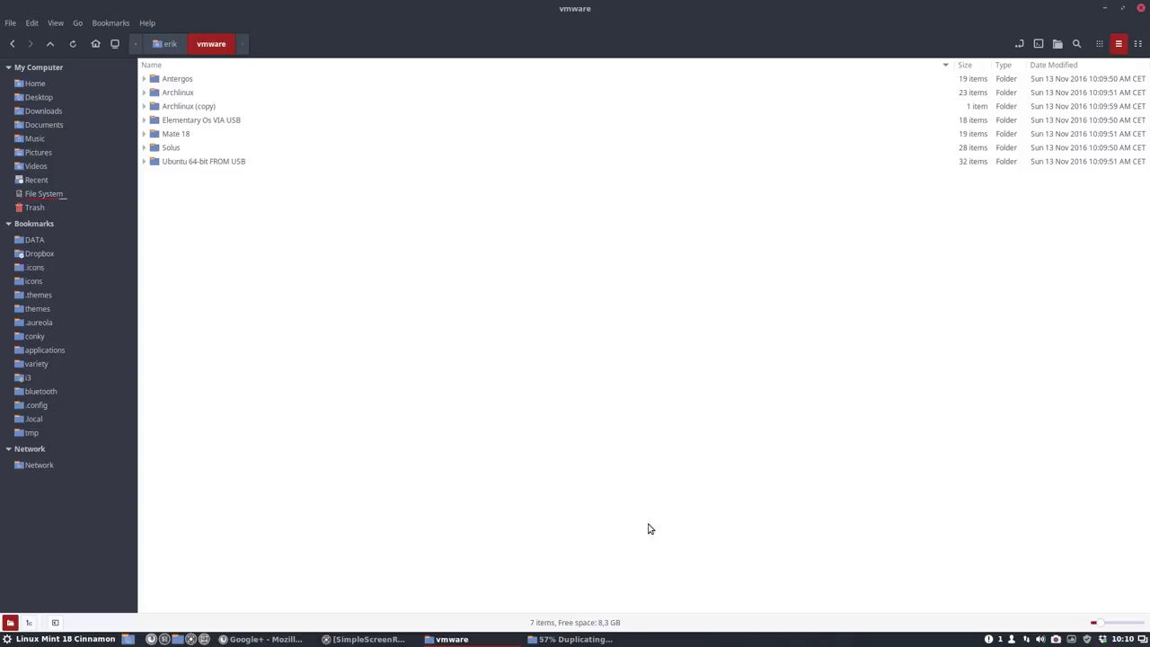
Step: Return the folder display to icon view and check the progress of the Archlinux duplication
click(575, 639)
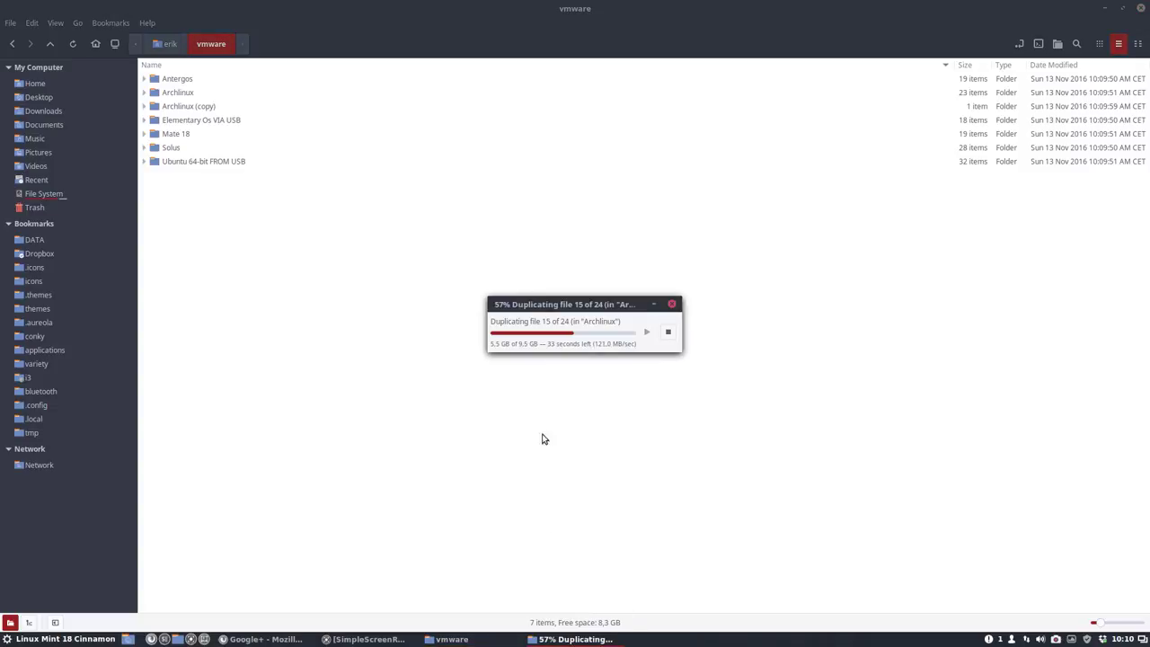
click(1099, 43)
click(551, 639)
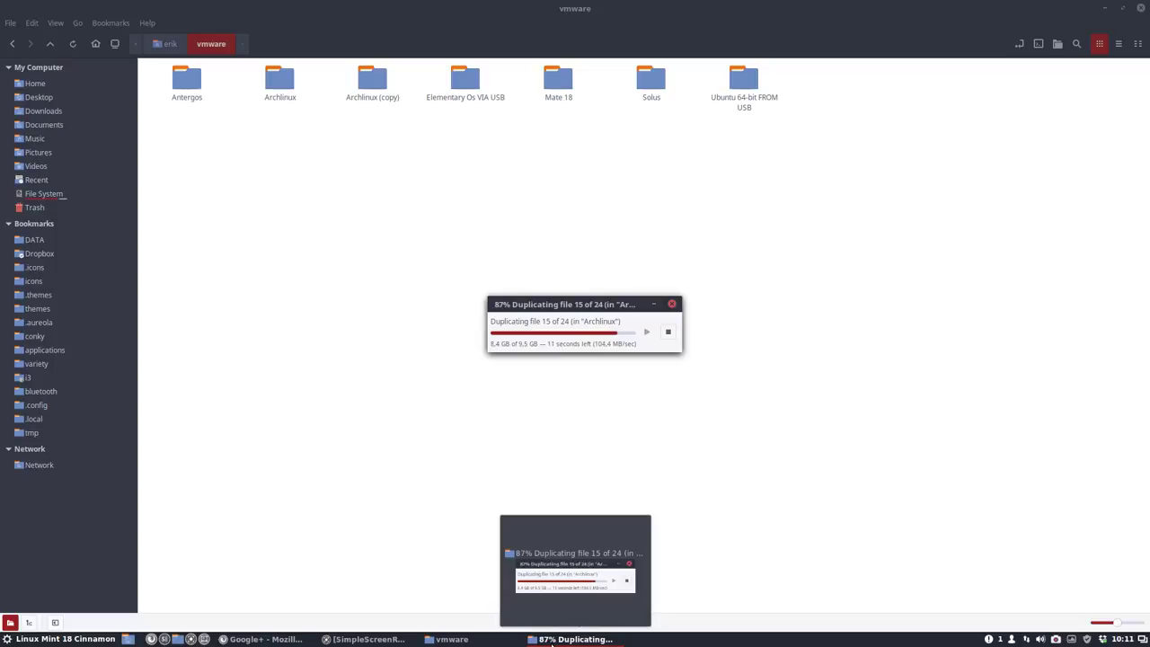
click(552, 639)
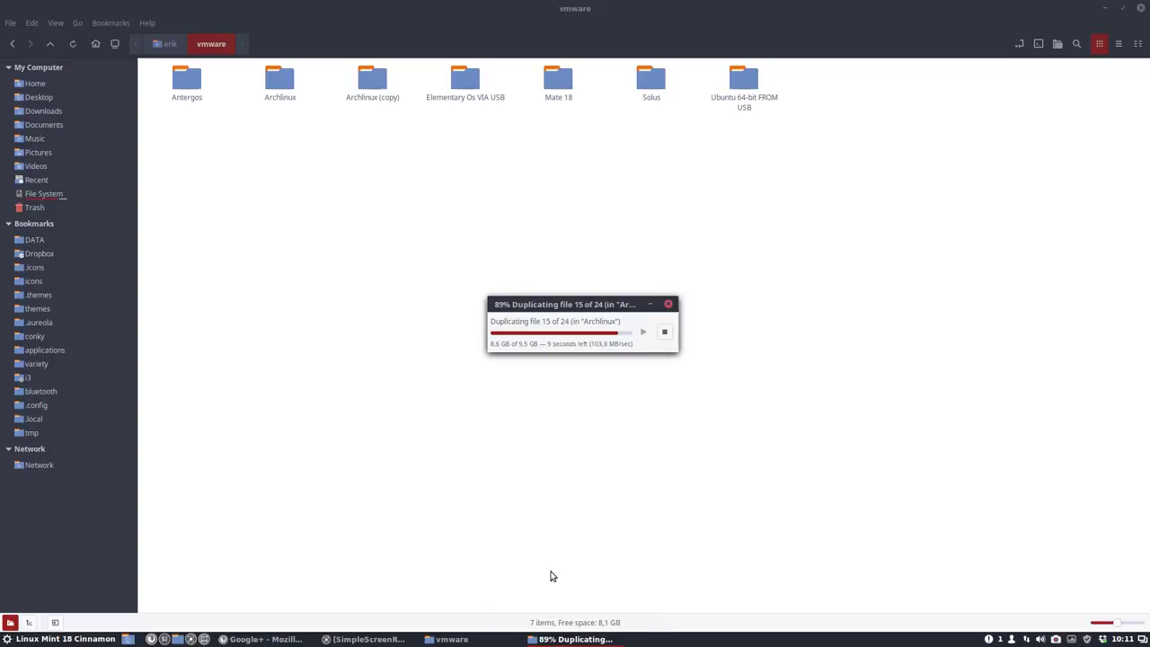
Step: Move the Ubuntu 64-bit FROM USB folder to the trash and empty the trash
click(735, 89)
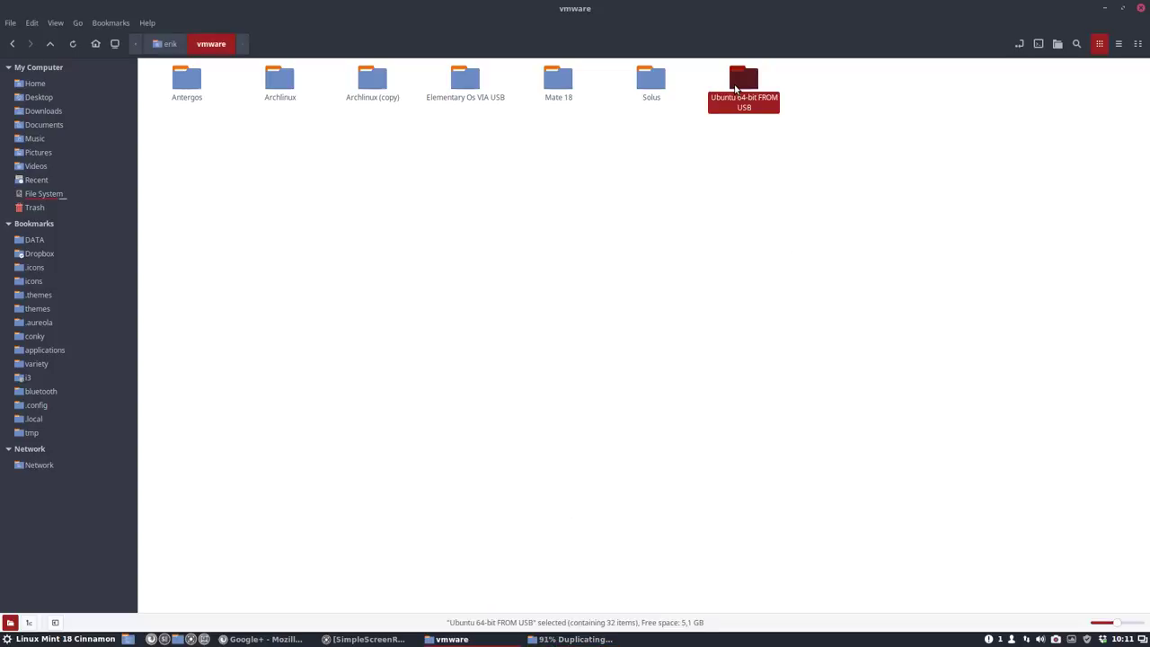
key(Delete)
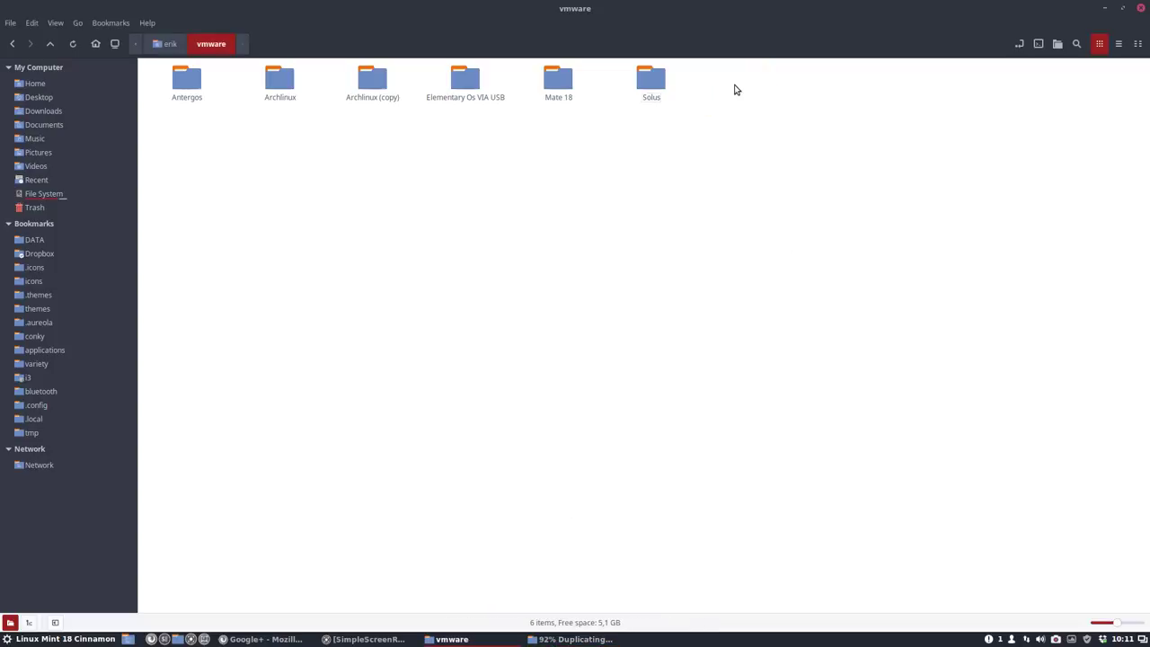
right_click(42, 208)
click(83, 277)
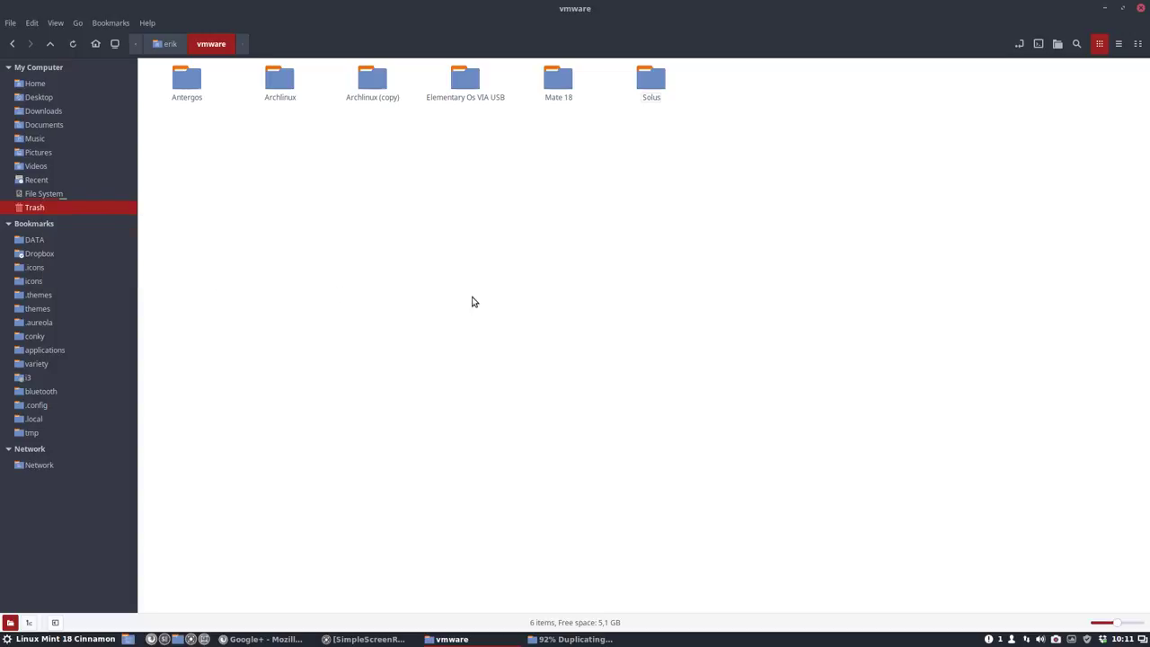
click(634, 362)
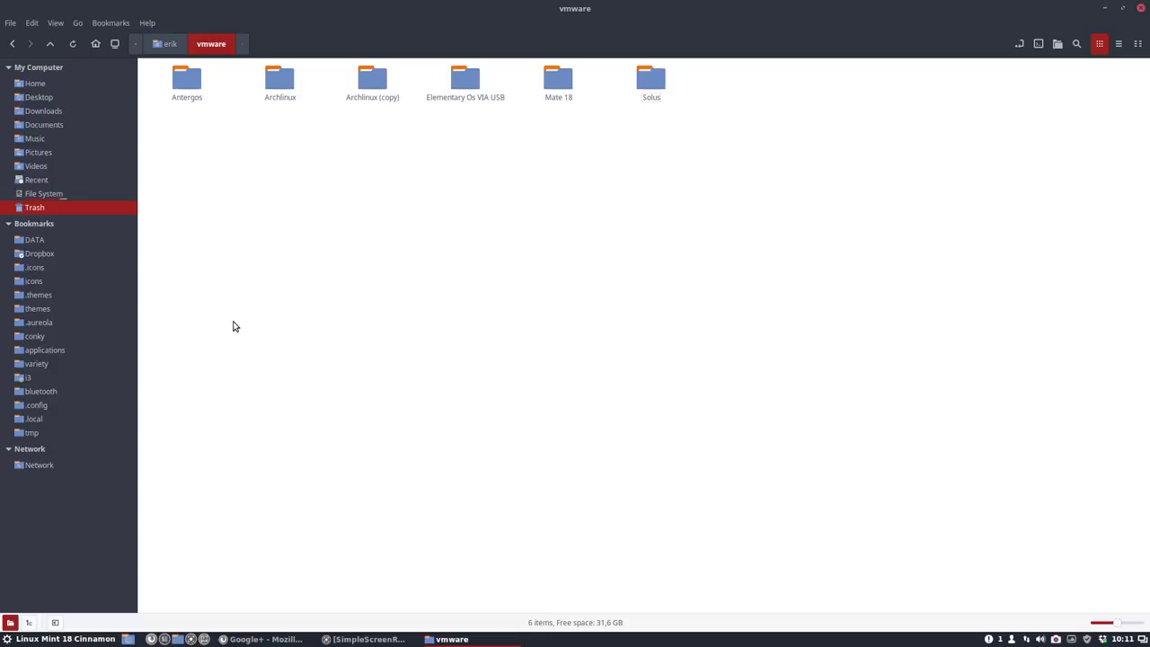
click(473, 640)
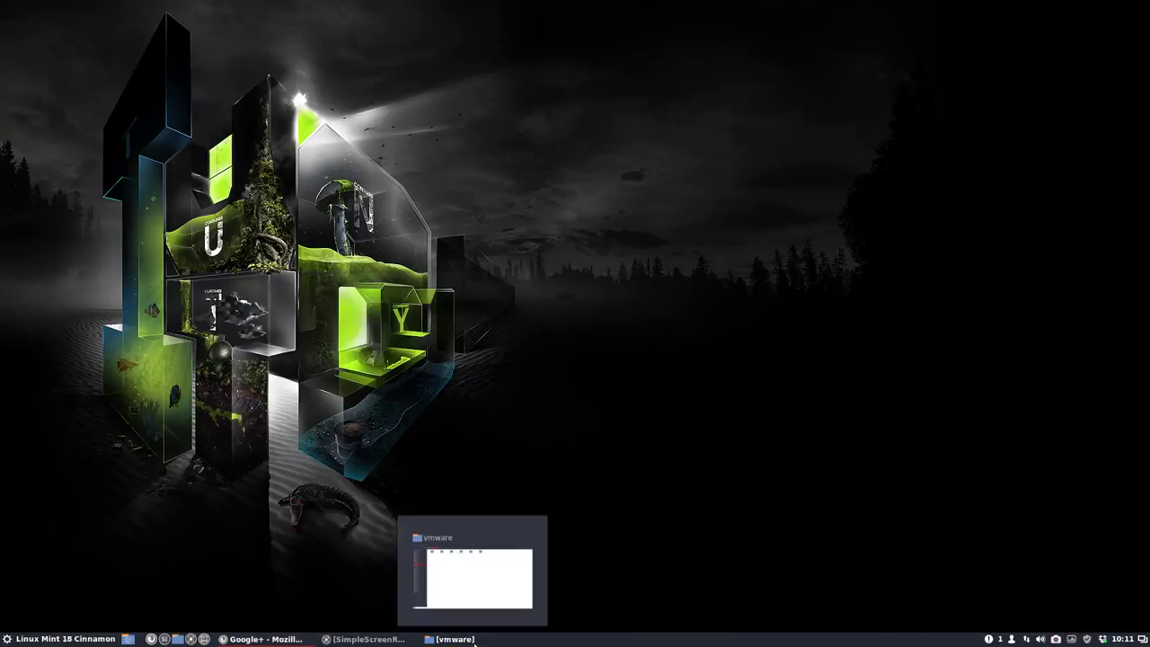
click(473, 640)
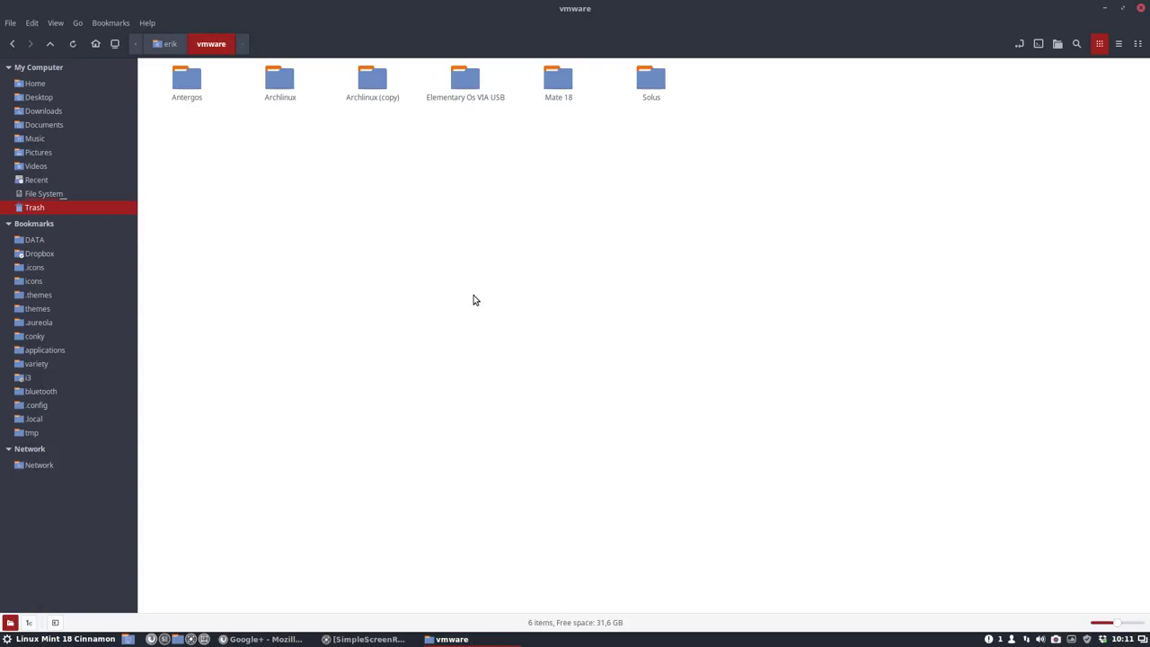
Step: Try to rename the Archlinux (copy) folder as Archlinux
click(370, 82)
key(F2)
key(End)
key(BackSpace)
key(BackSpace)
key(BackSpace)
key(BackSpace)
key(BackSpace)
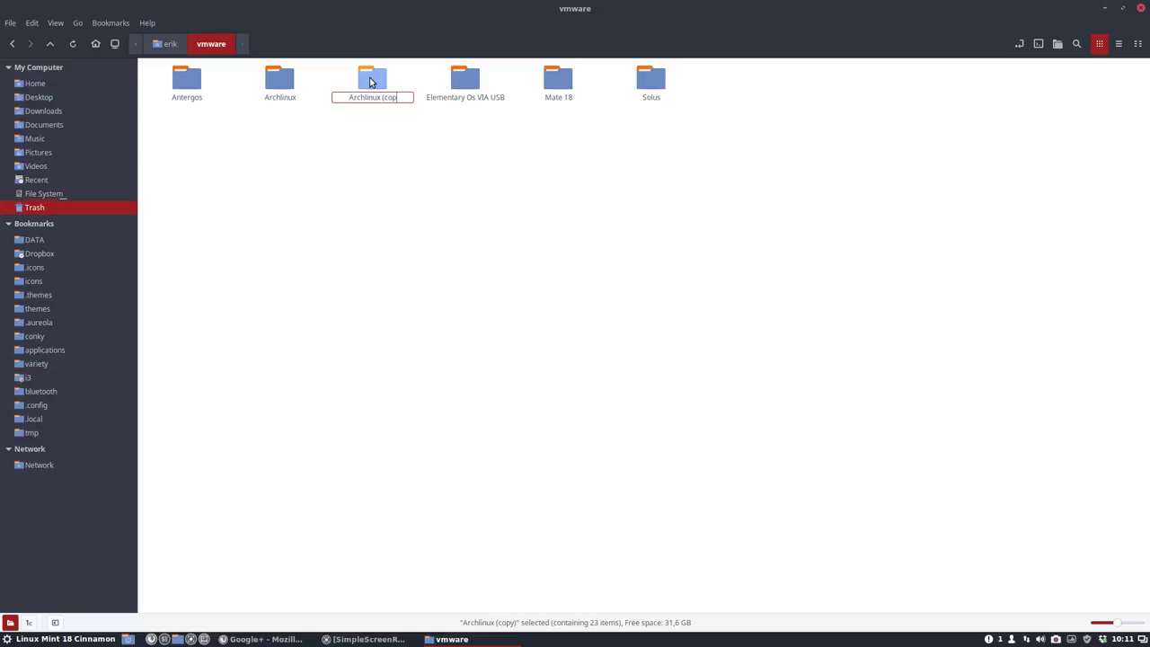
key(BackSpace)
key(BackSpace)
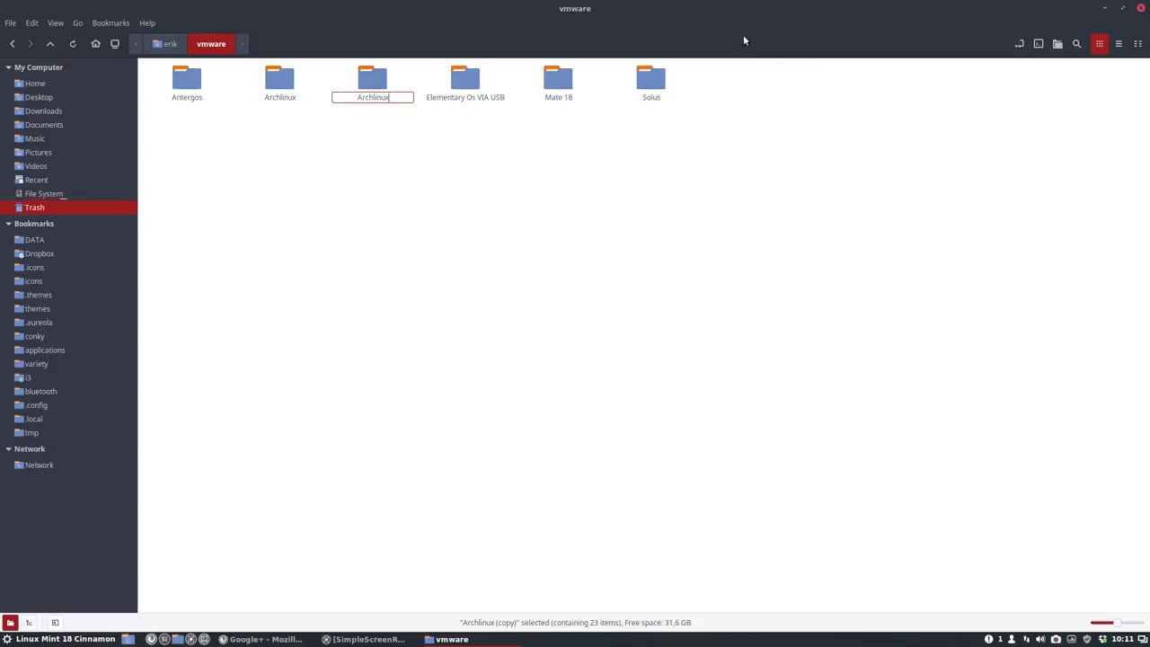
key(Return)
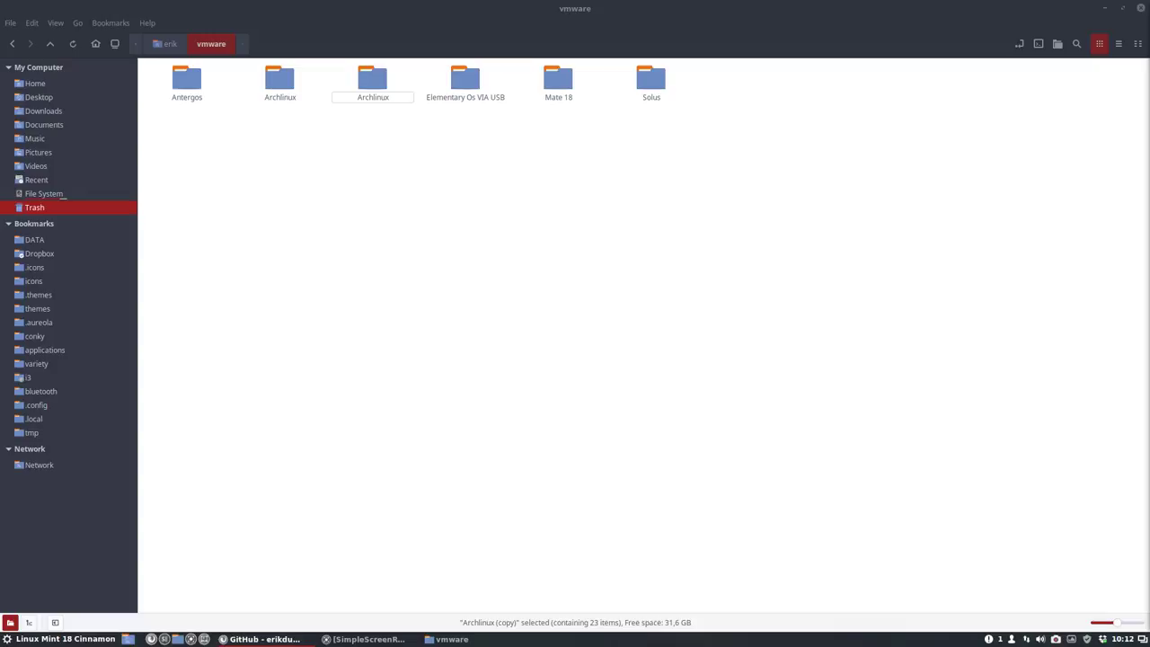
click(375, 87)
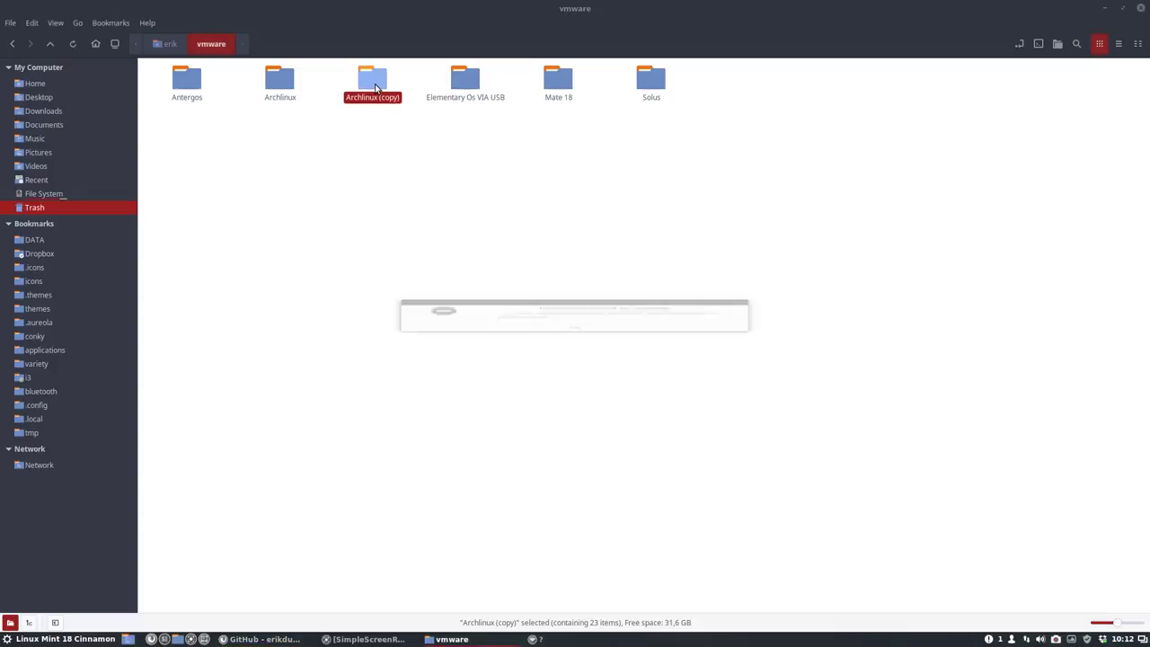
click(574, 353)
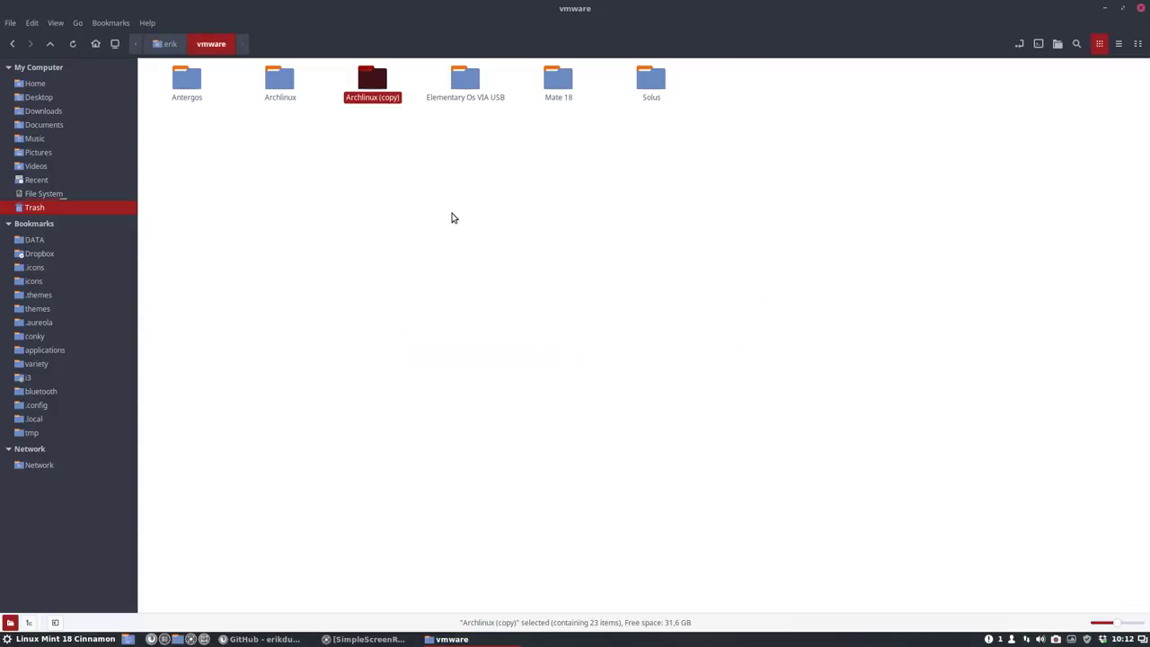
Step: Rename the Archlinux (copy) folder as Archlinux Cinnamon and close the file manager window
key(F2)
key(End)
key(BackSpace)
key(BackSpace)
key(BackSpace)
key(BackSpace)
key(BackSpace)
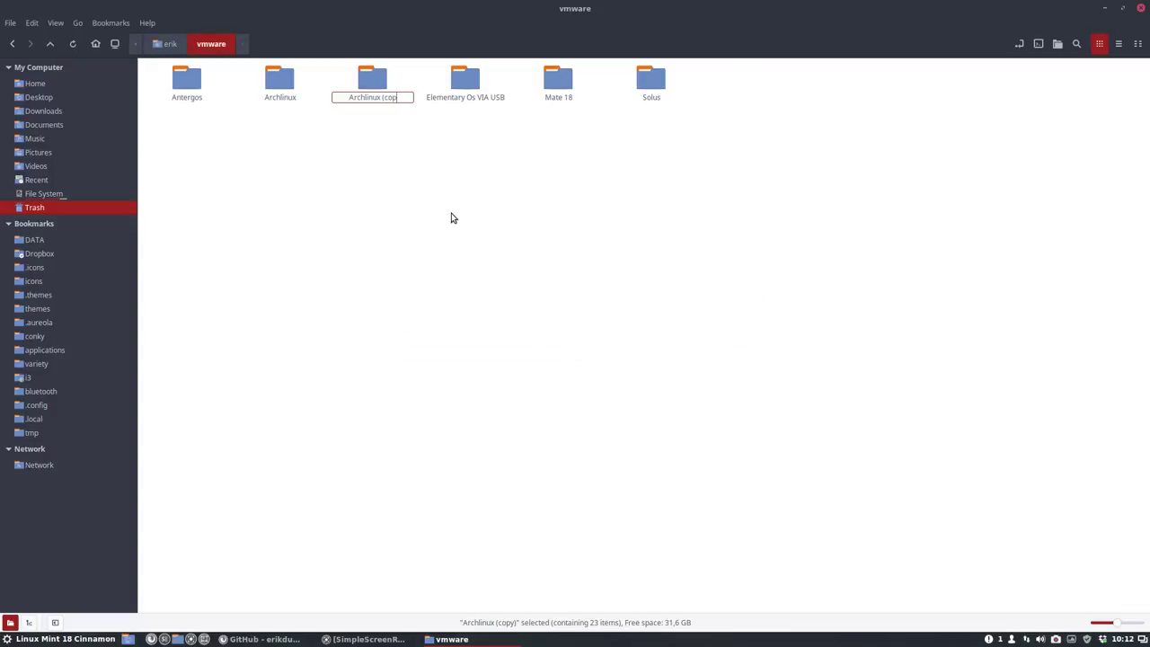
key(BackSpace)
key(BackSpace)
text(Cinnaon)
key(BackSpace)
key(BackSpace)
text(mon)
key(Return)
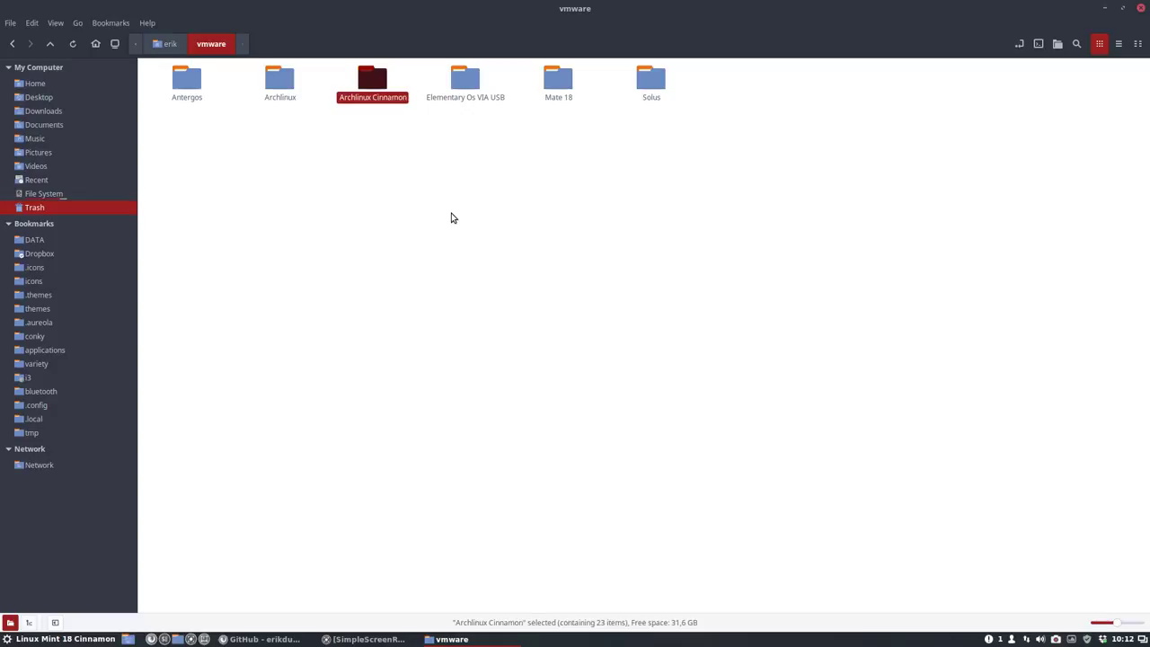
click(1139, 8)
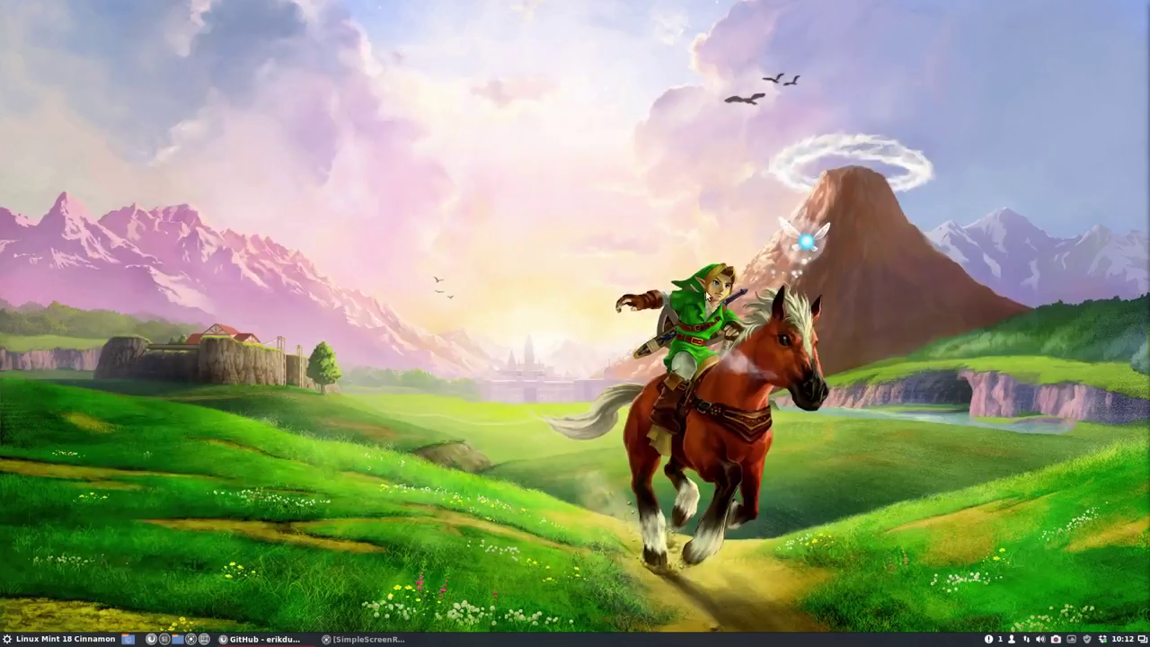
Step: Launch VMware Workstation and open the virtual machine Archlinux.vmx from the Archlinux Cinnamon folder
click(89, 640)
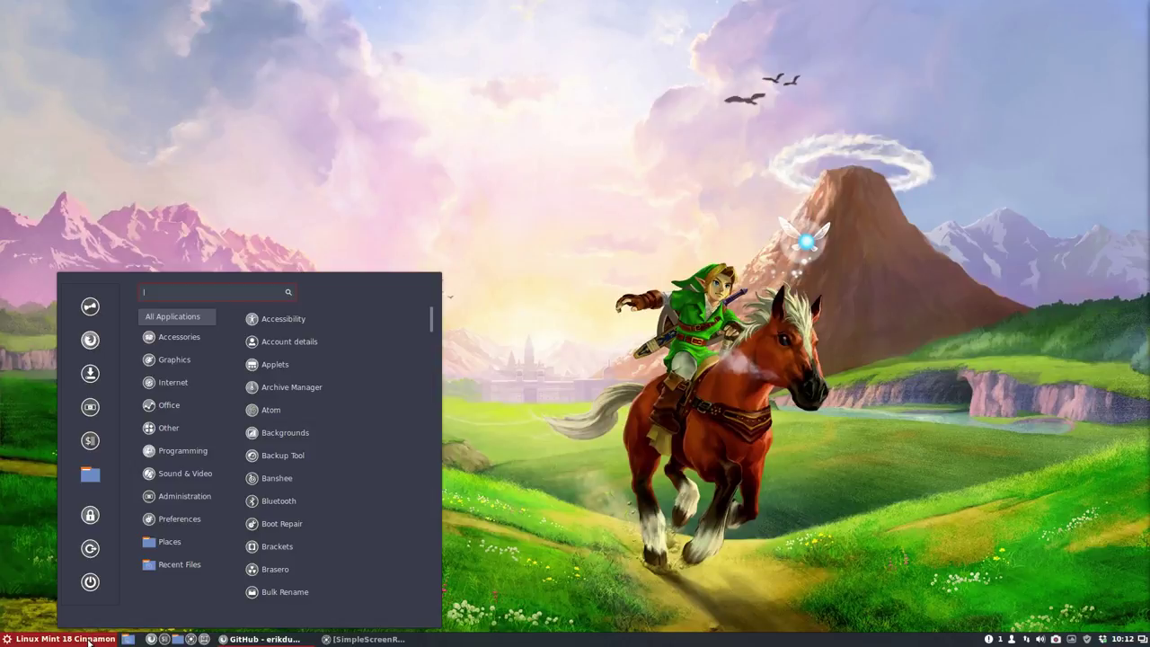
text(vm)
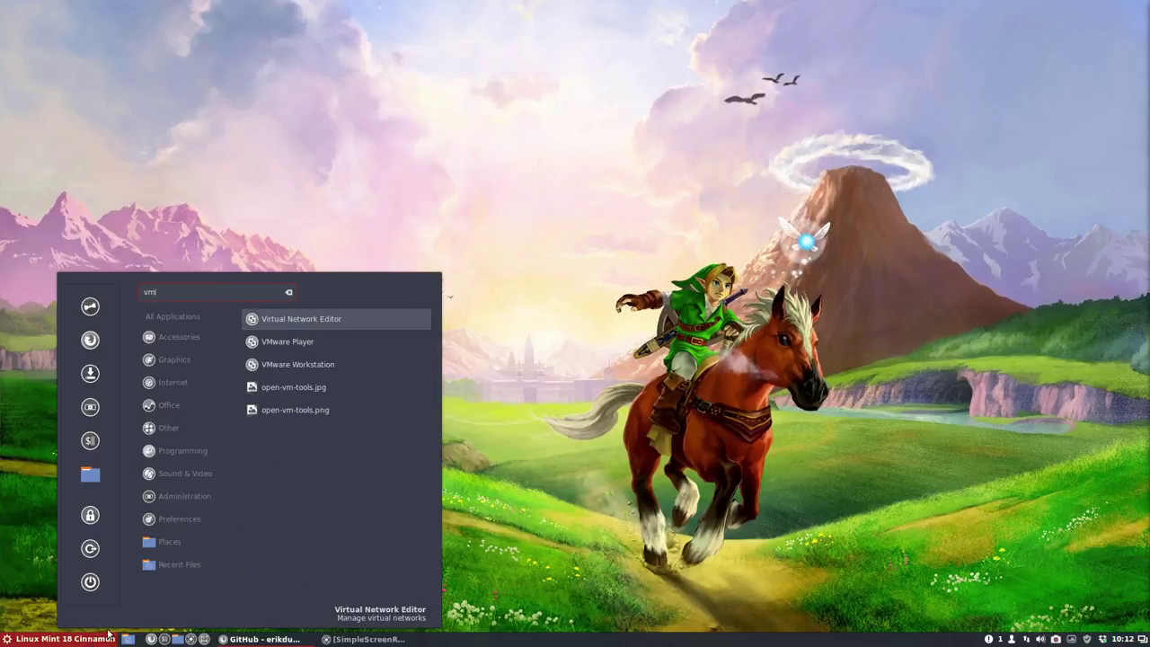
click(327, 361)
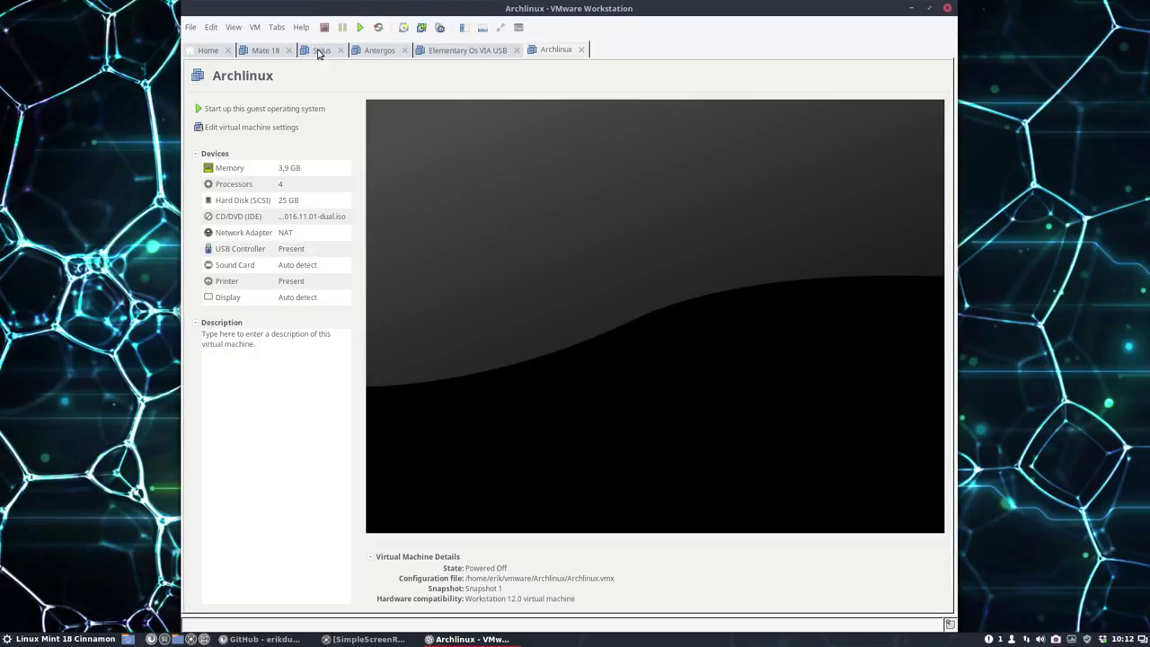
click(208, 51)
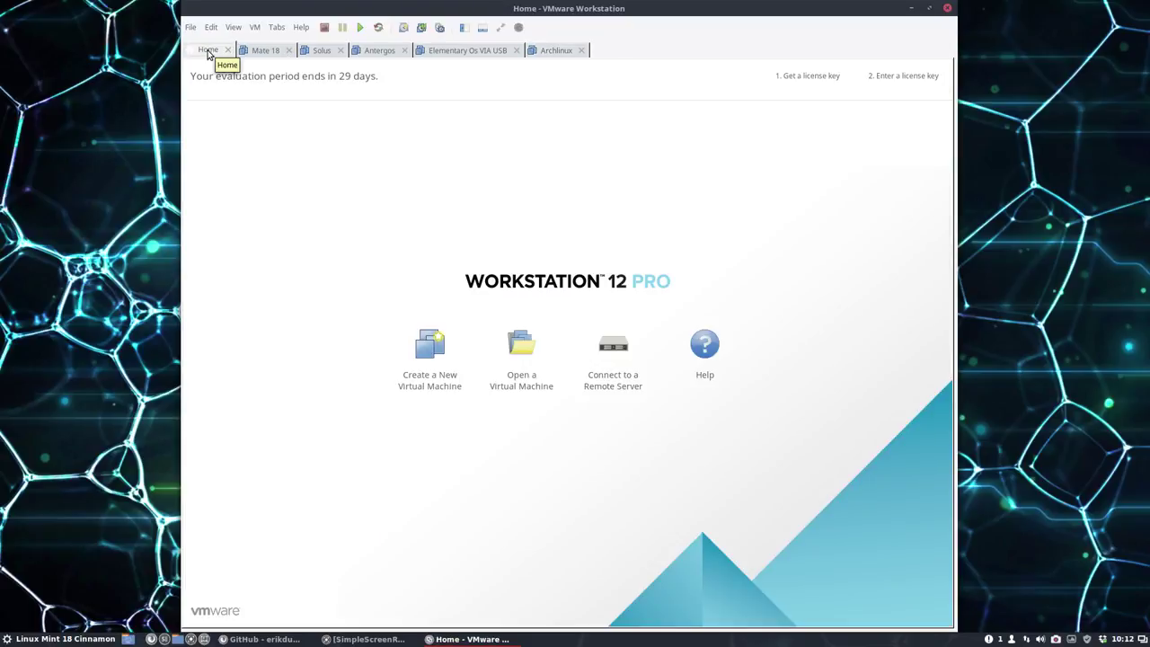
click(505, 350)
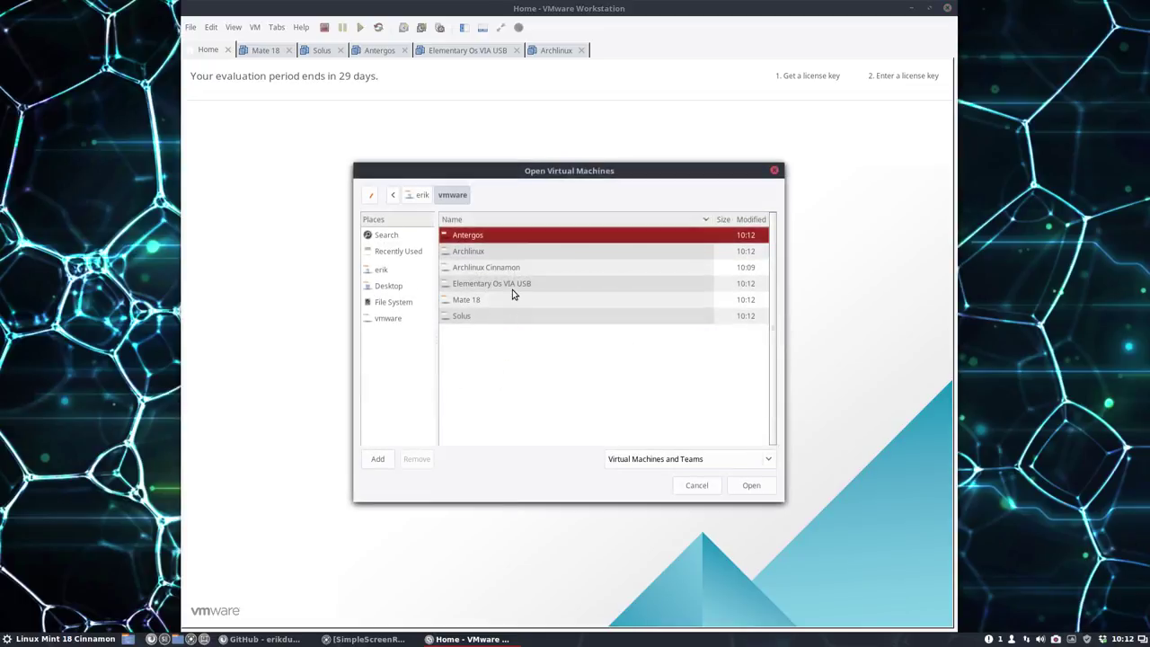
double_click(511, 267)
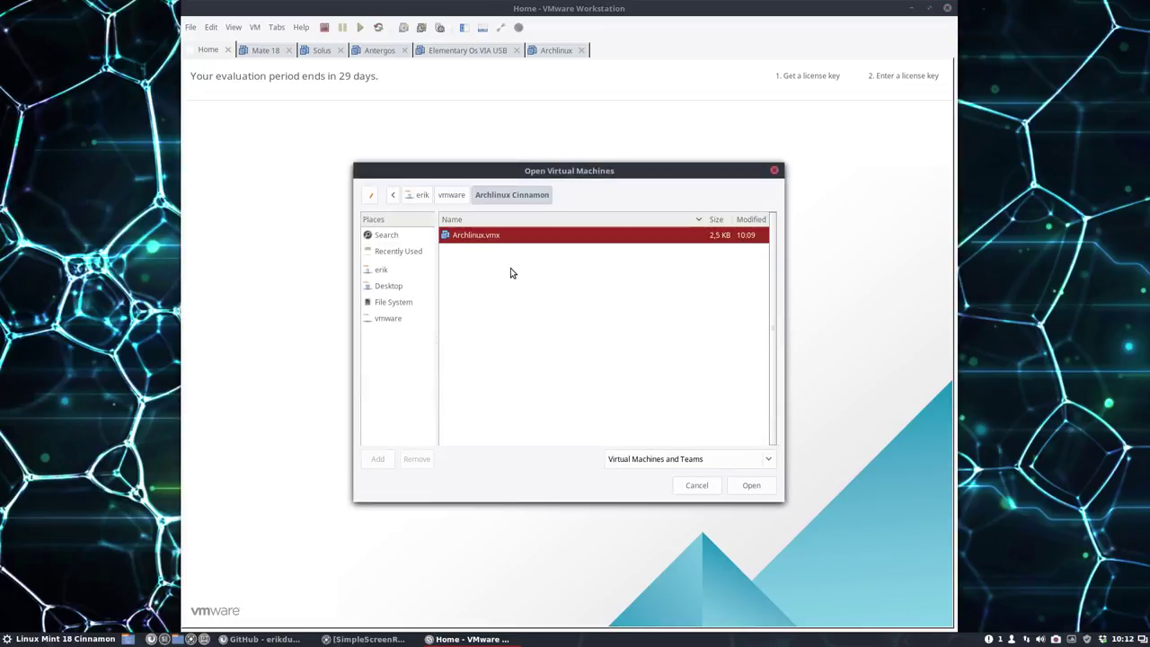
click(749, 486)
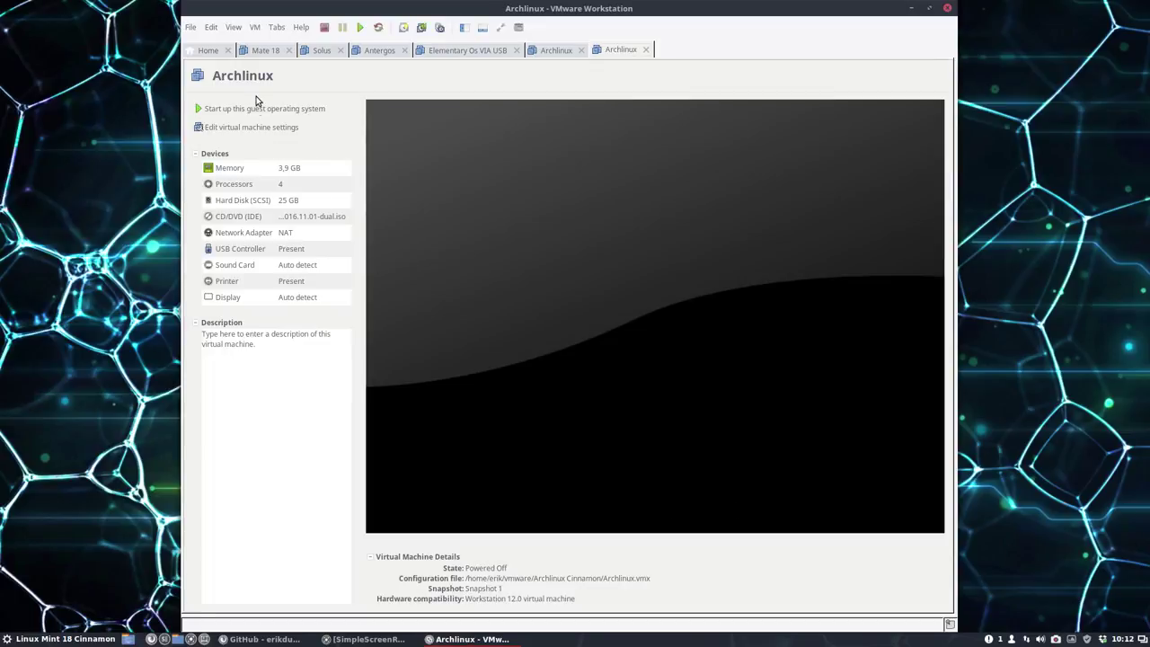
Step: Rename the newly opened virtual machine as Archlinux Cinnamon in its general settings and save them
click(256, 130)
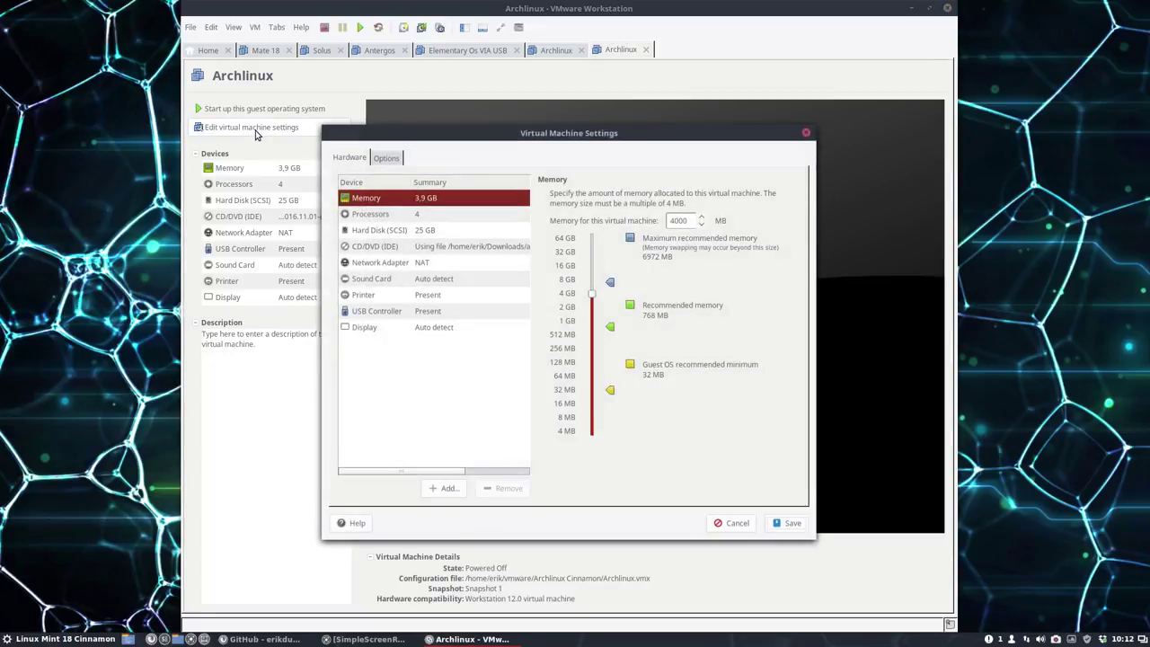
click(387, 159)
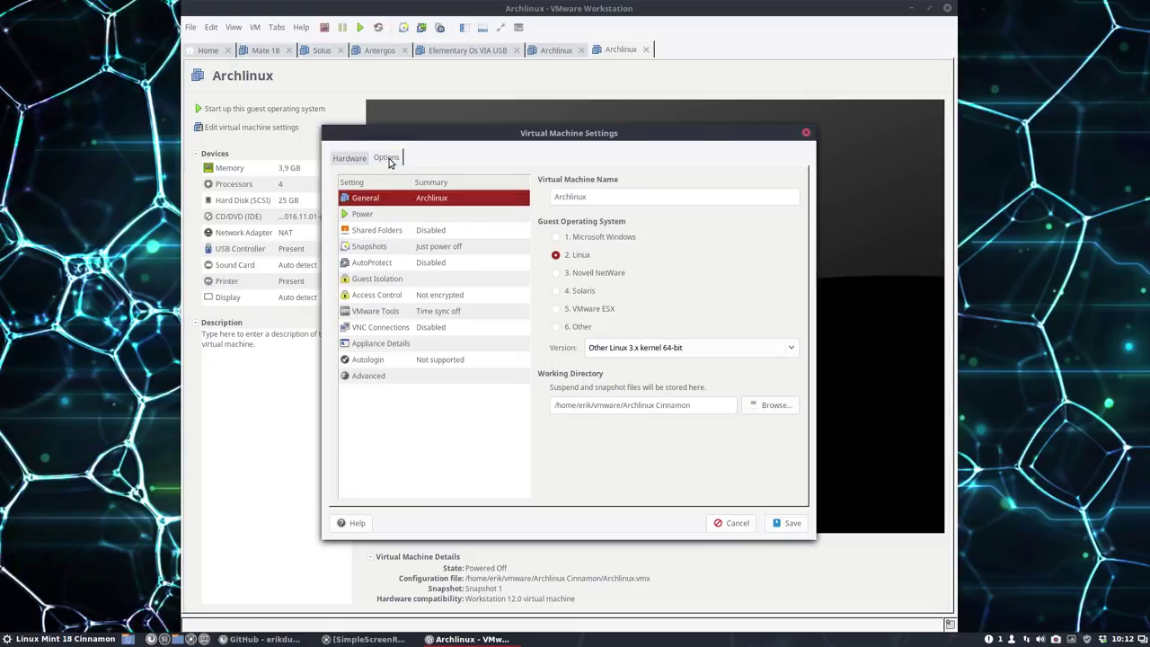
click(607, 198)
text(Cinna)
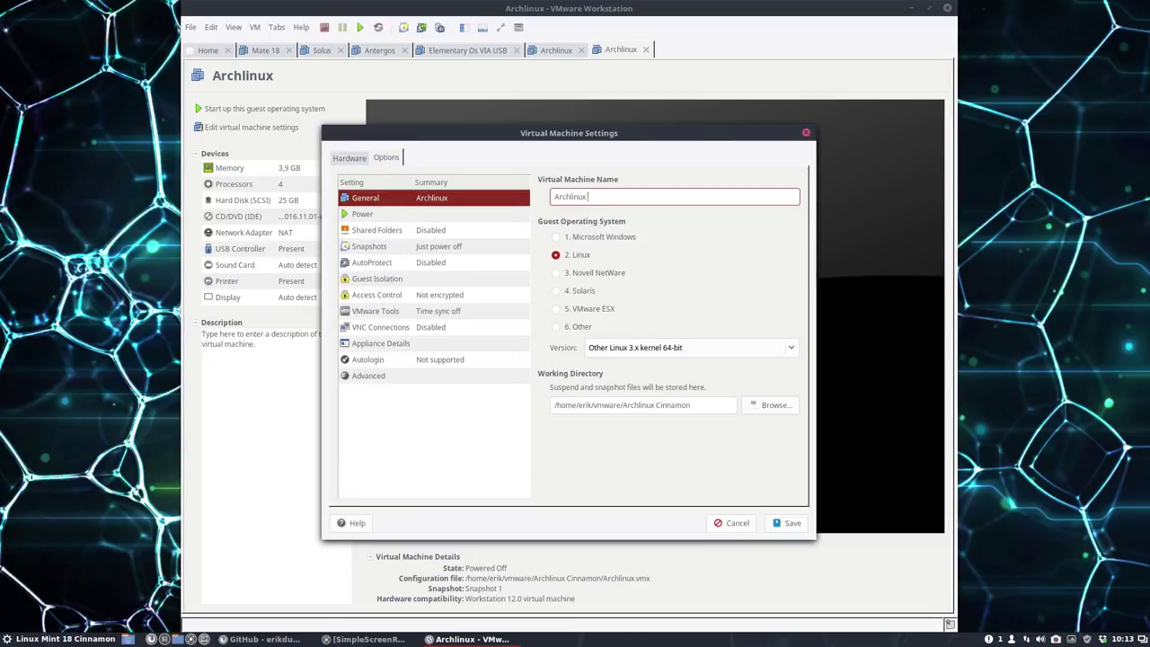
text(mon)
click(791, 525)
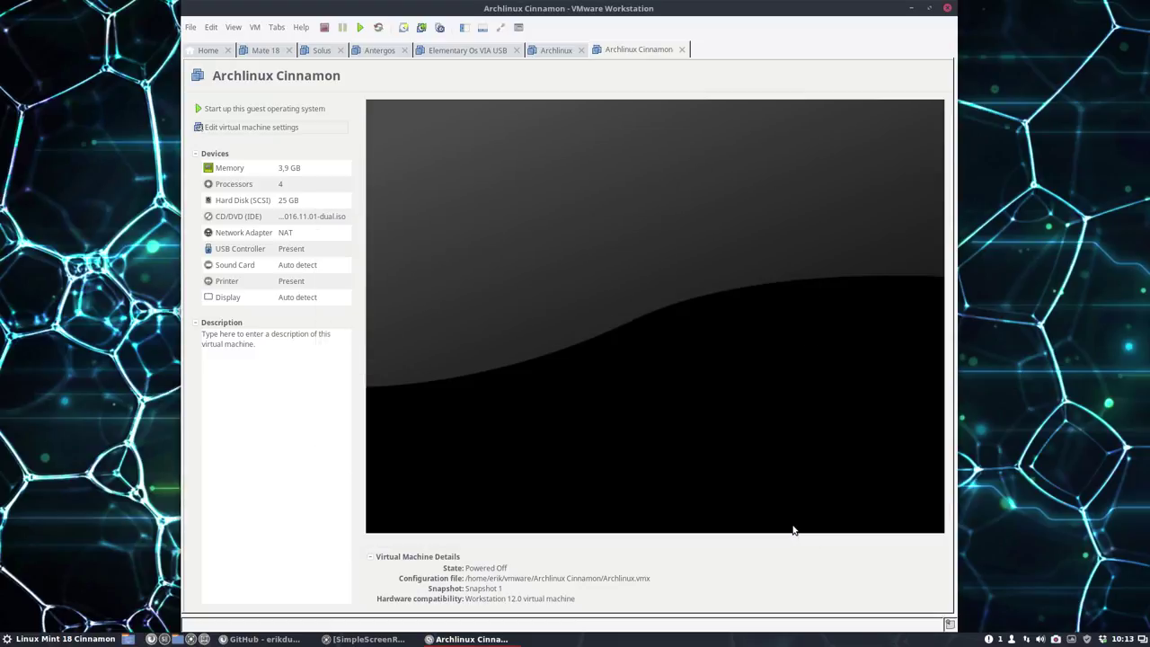
Step: Start the Archlinux Cinnamon virtual machine, declare it as copied, and boot the Arch Linux entry
click(558, 51)
click(627, 50)
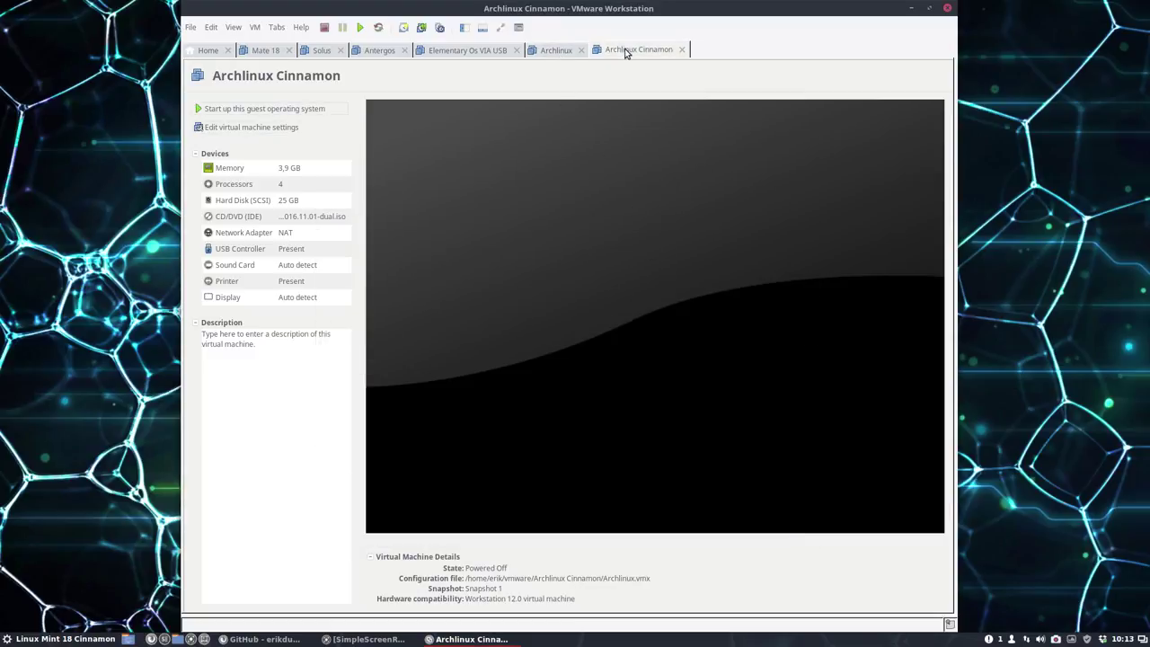
click(263, 109)
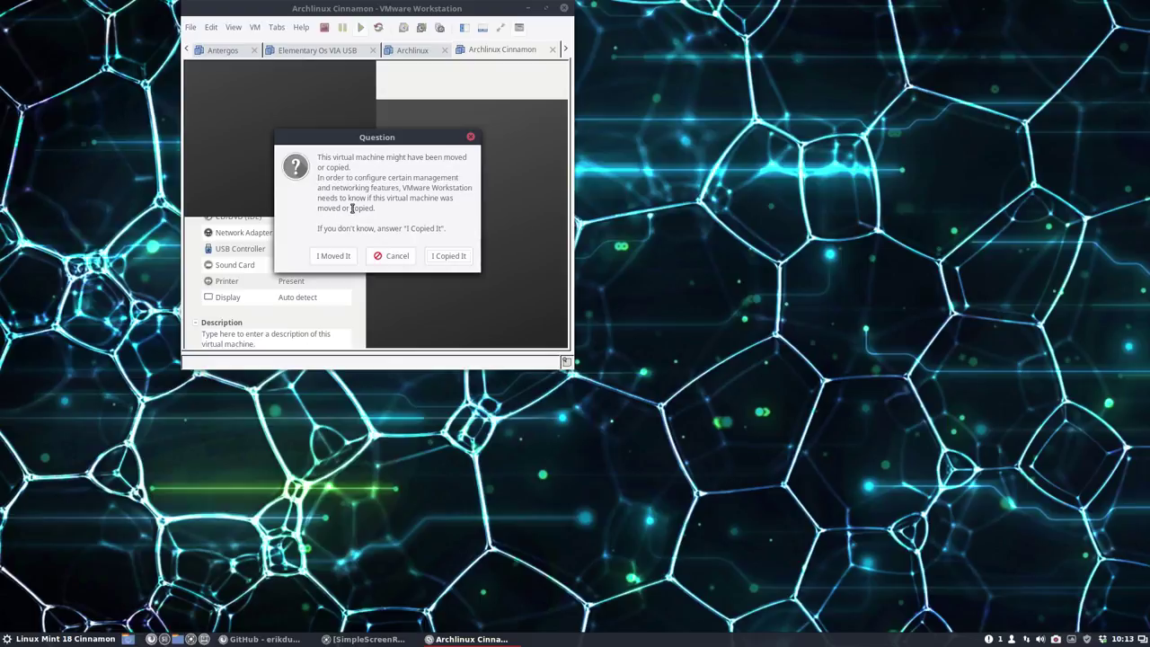
click(448, 260)
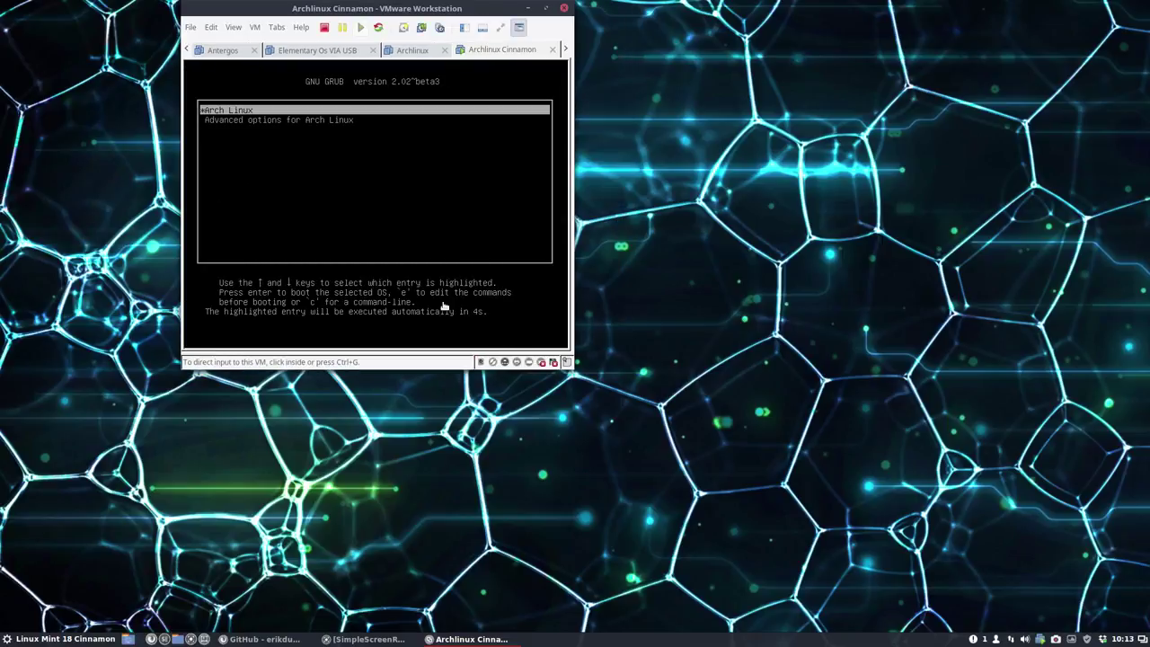
click(347, 292)
key(Return)
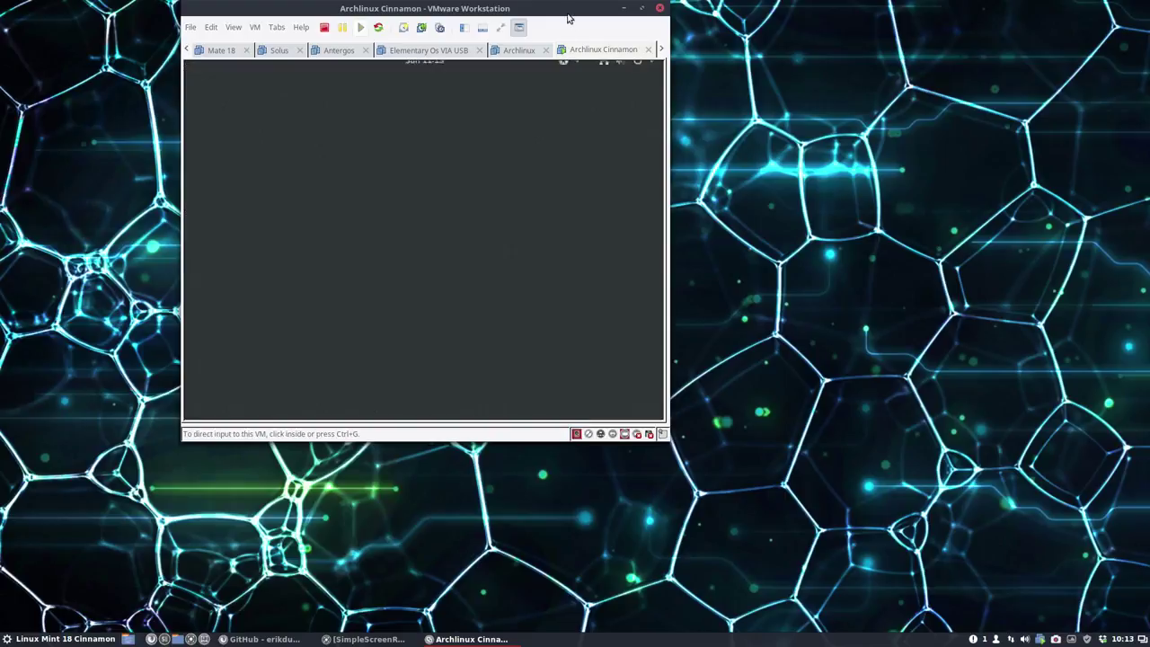
Step: Check the available desktop sessions, sign in to the Budgie Desktop with the account password, and reposition the VMware window
click(594, 272)
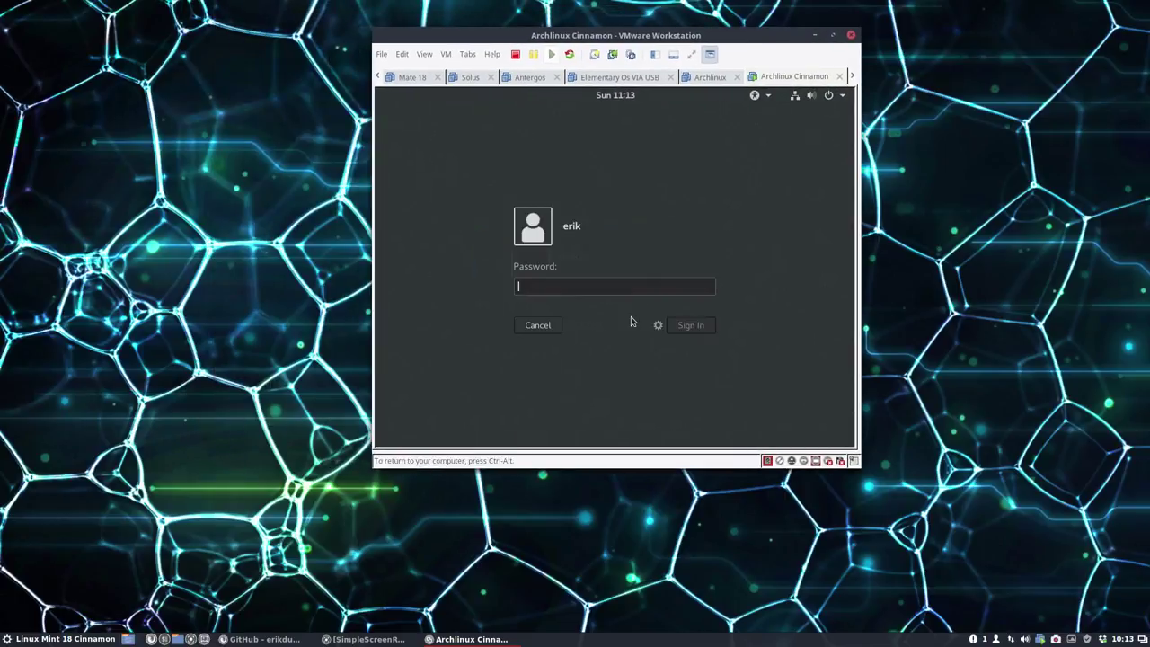
click(658, 326)
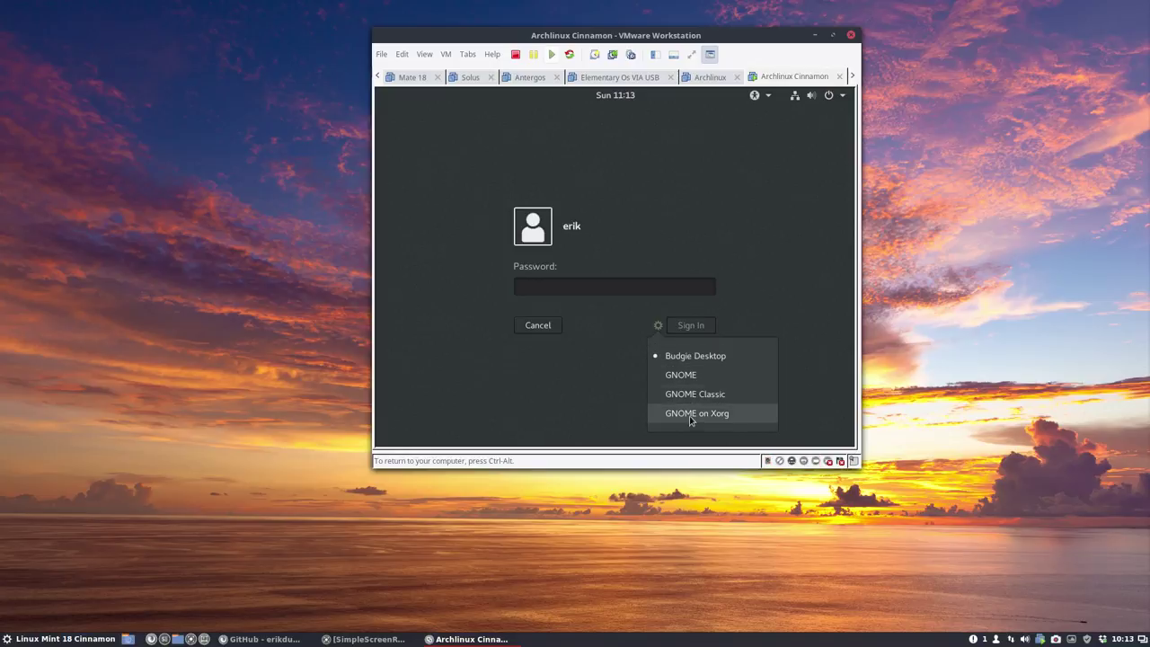
click(561, 292)
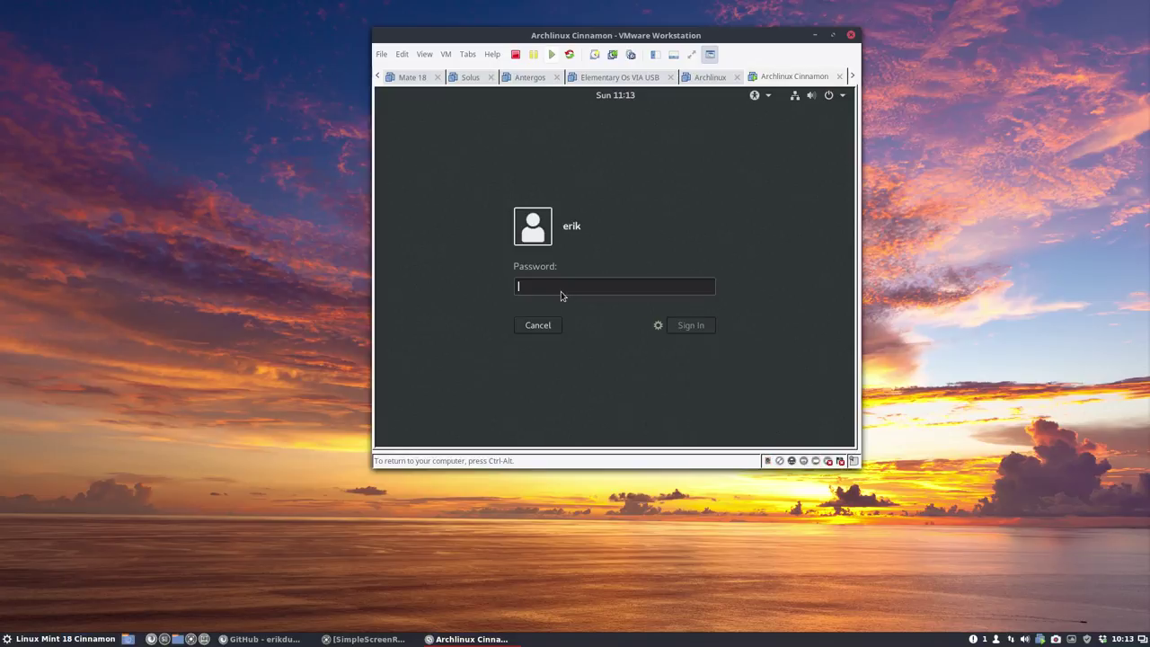
text(*****)
key(Return)
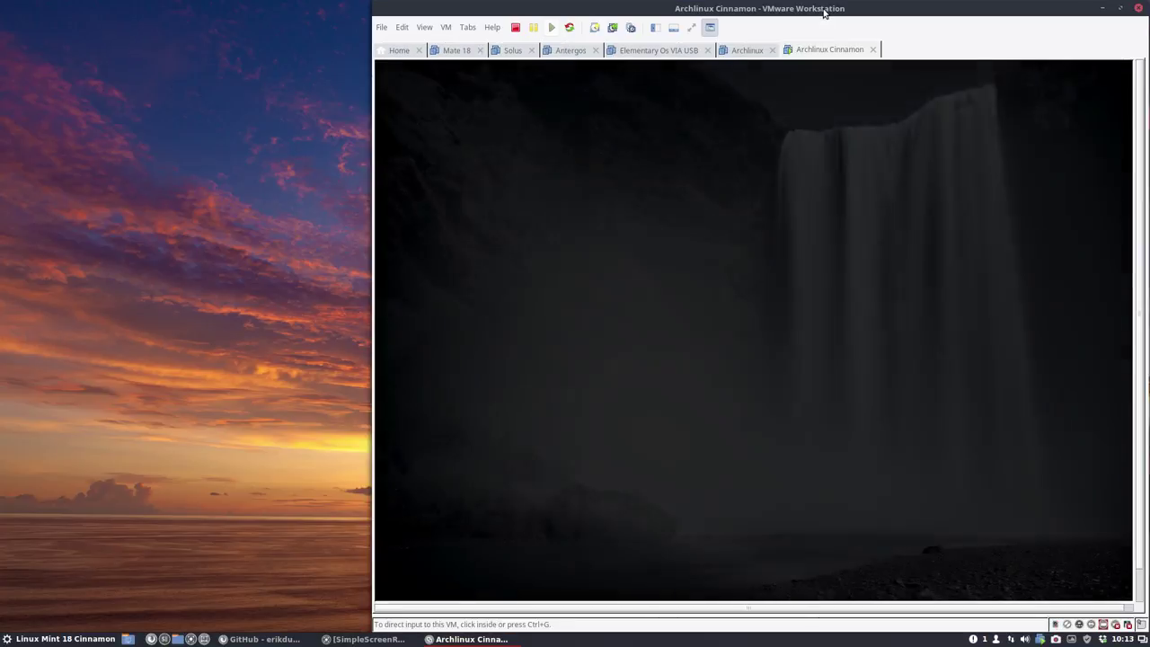
drag(824, 13, 724, 12)
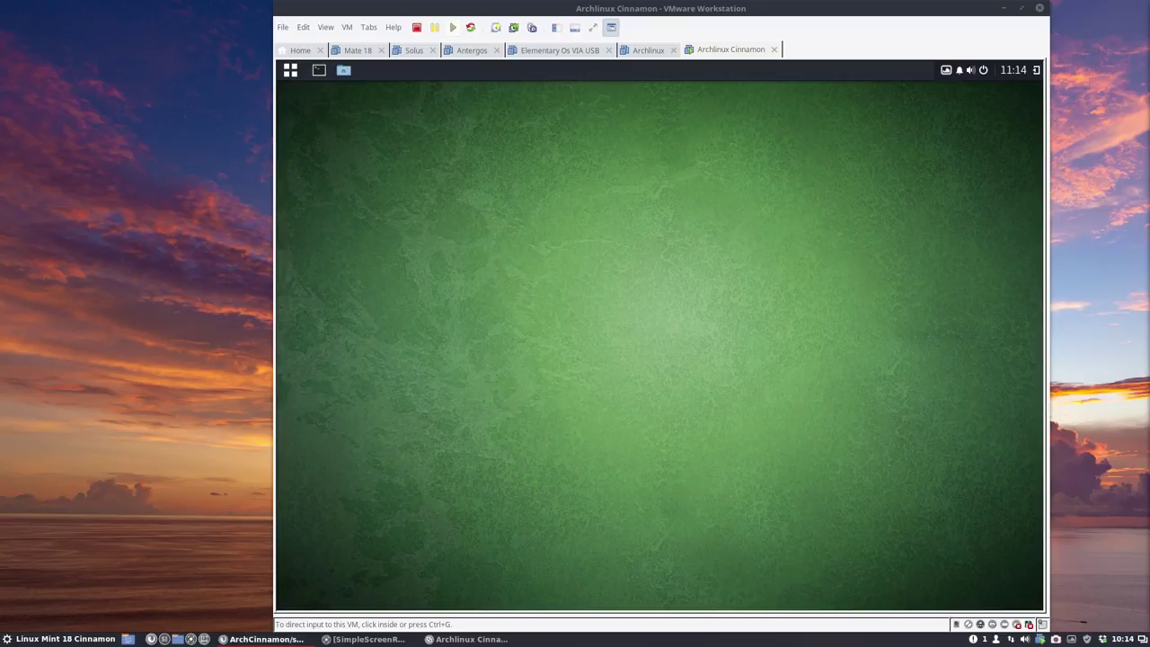
Step: Run sudo pacman -S cinnamon in a guest terminal and enter the sudo password to authorise the installation
click(884, 354)
click(319, 70)
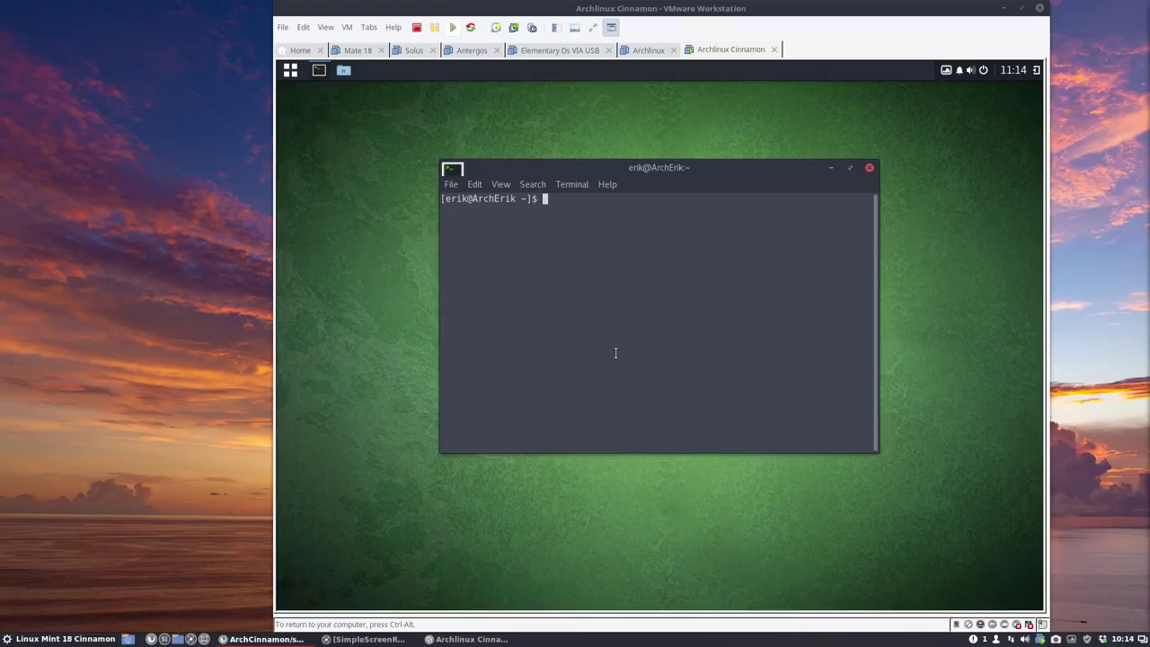
text(sudo pacman -S cinnamon)
key(Return)
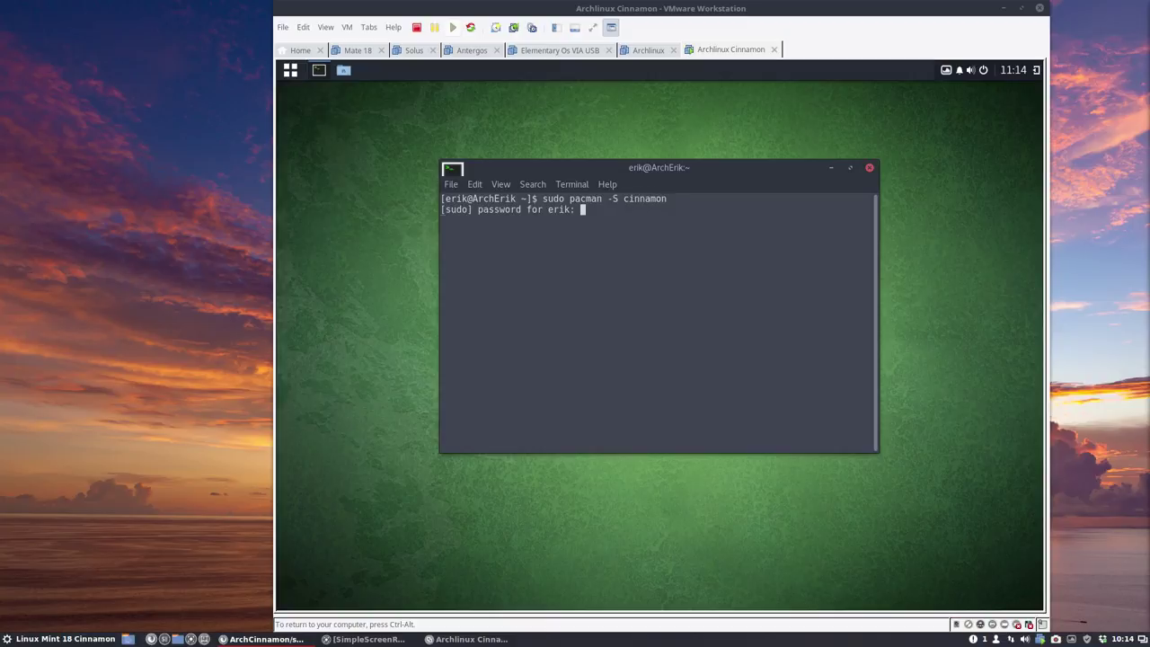
key(Return)
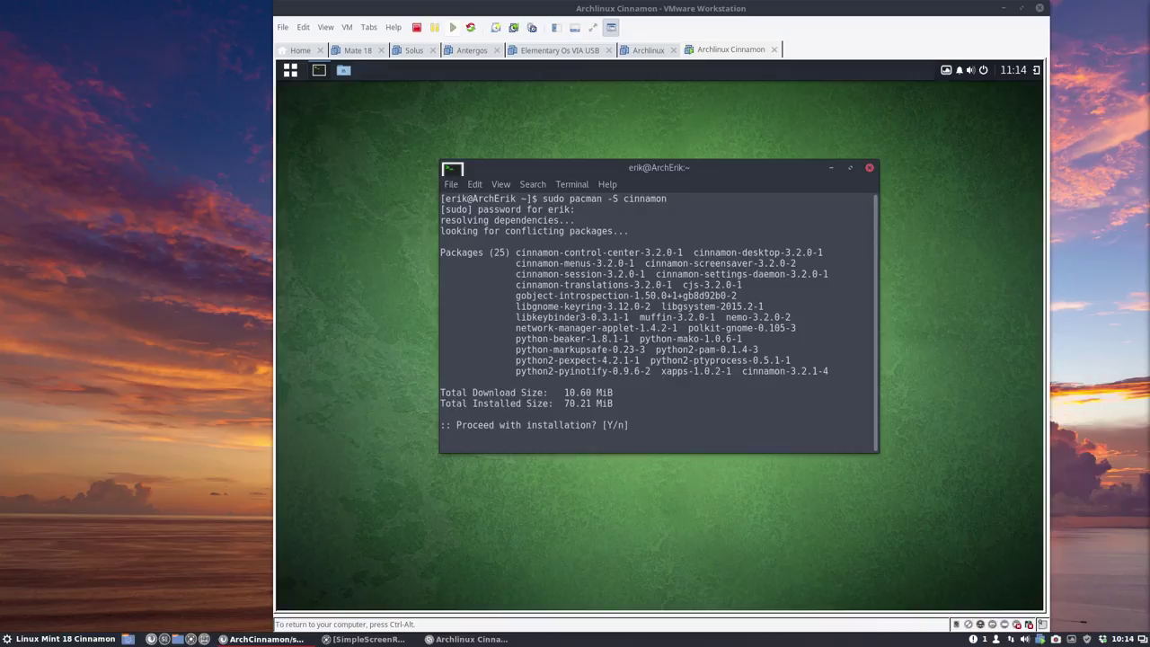